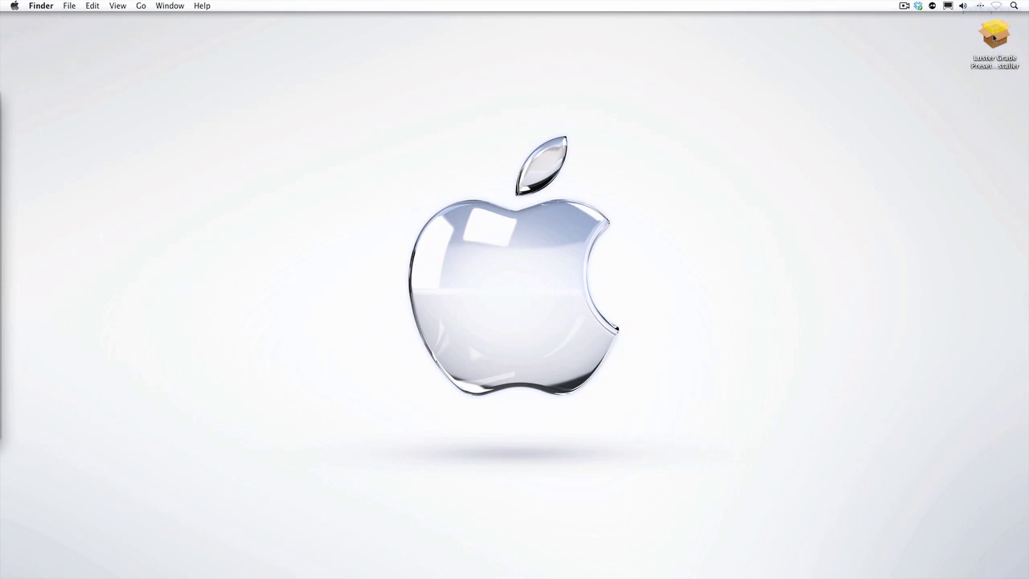
# - Launch the Luster Grade Presets installer package from the Finder desktop
pyautogui.doubleClick(994, 33)
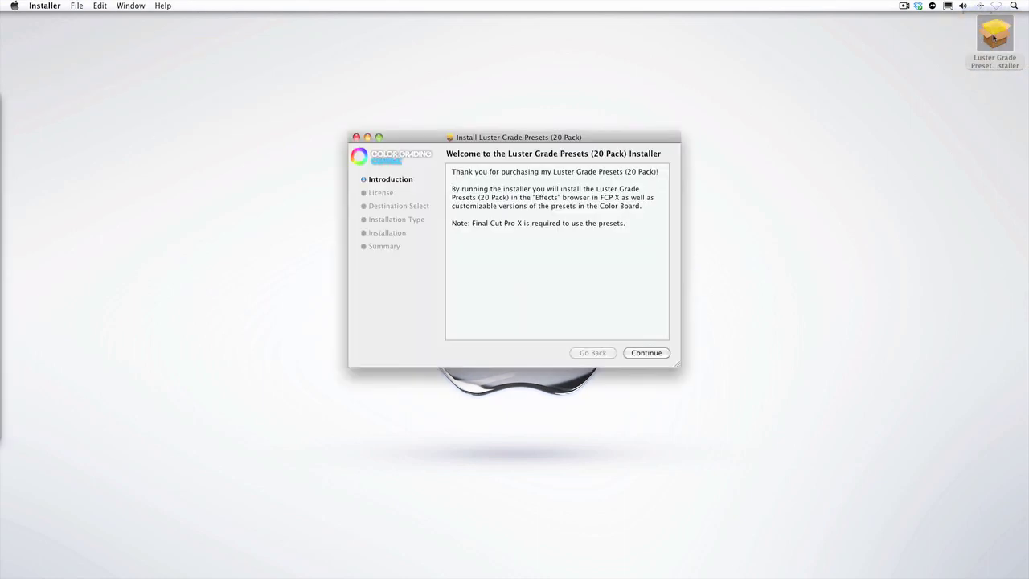
# - Agree to the license and install the 20-pack on Macintosh HD, authorizing with the admin password
pyautogui.click(708, 385)
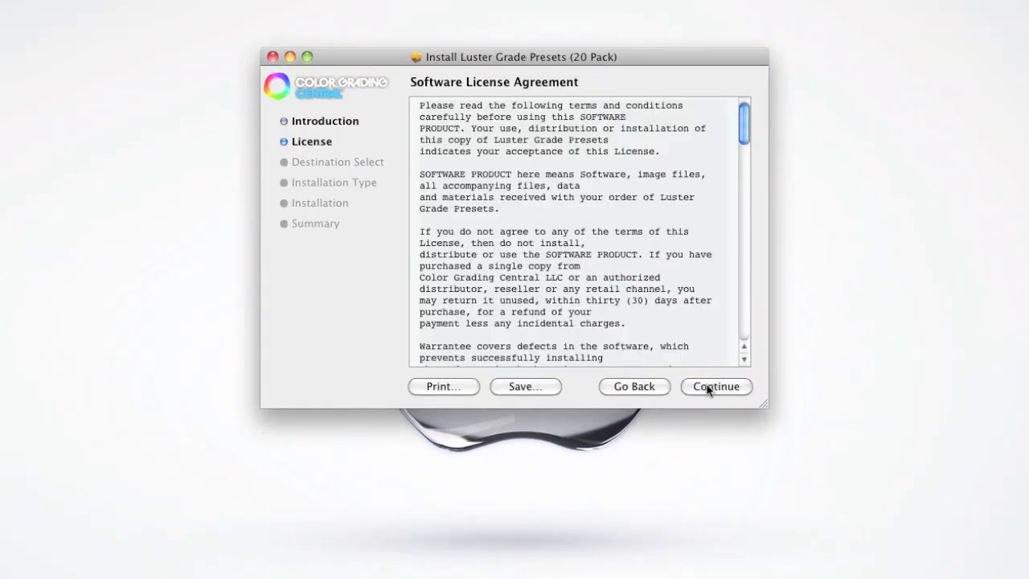
pyautogui.click(707, 386)
pyautogui.click(675, 178)
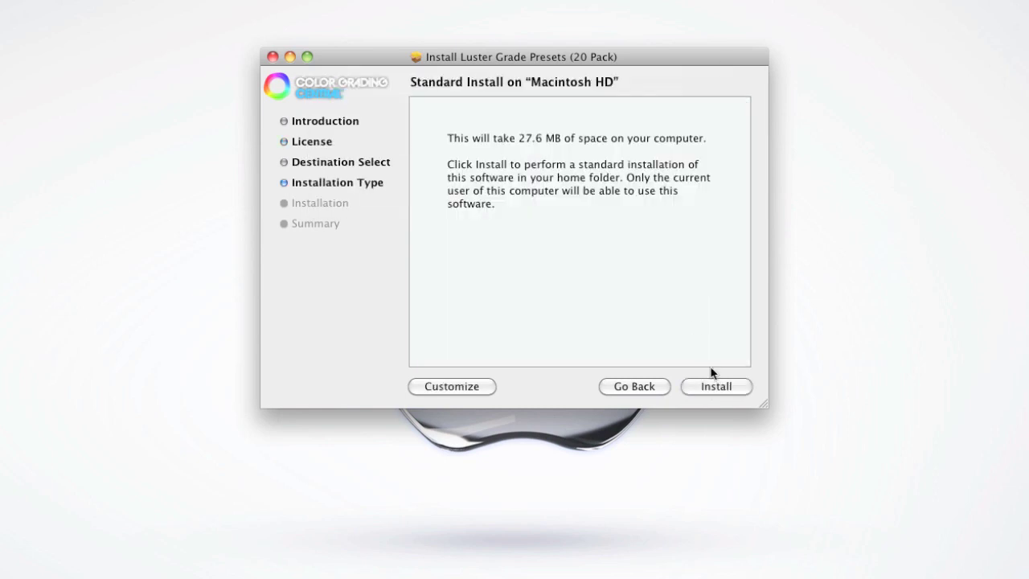
pyautogui.click(715, 386)
pyautogui.write('•••')
pyautogui.press('Return')
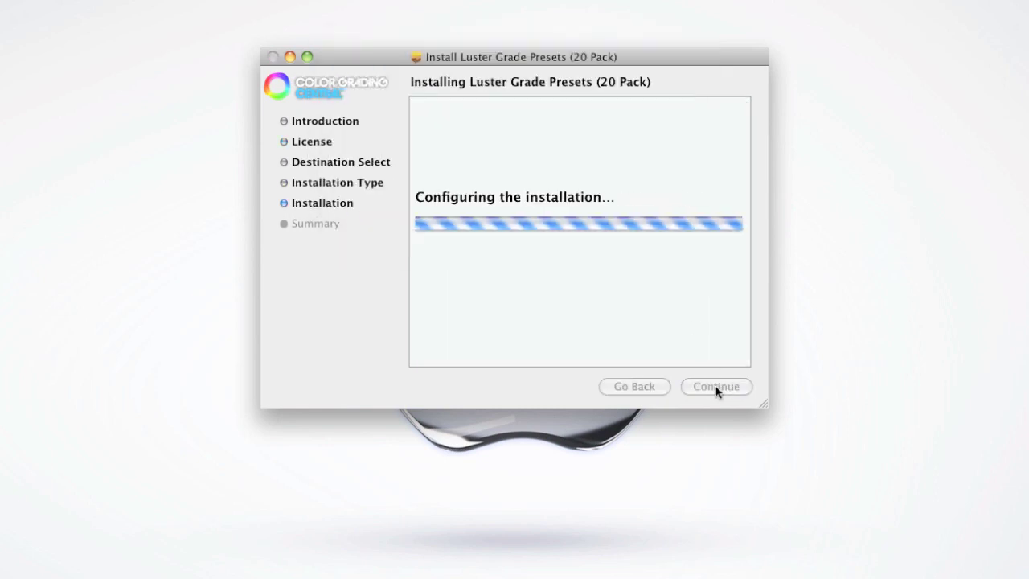
pyautogui.click(715, 386)
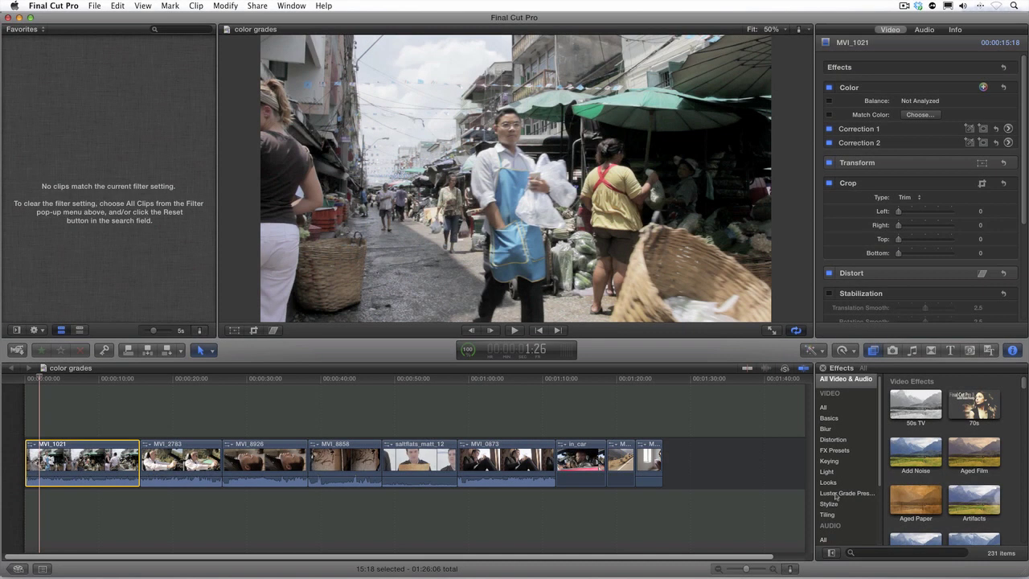
# - Browse the Luster Grade Presets effects and the Color Board's preset list
pyautogui.click(836, 494)
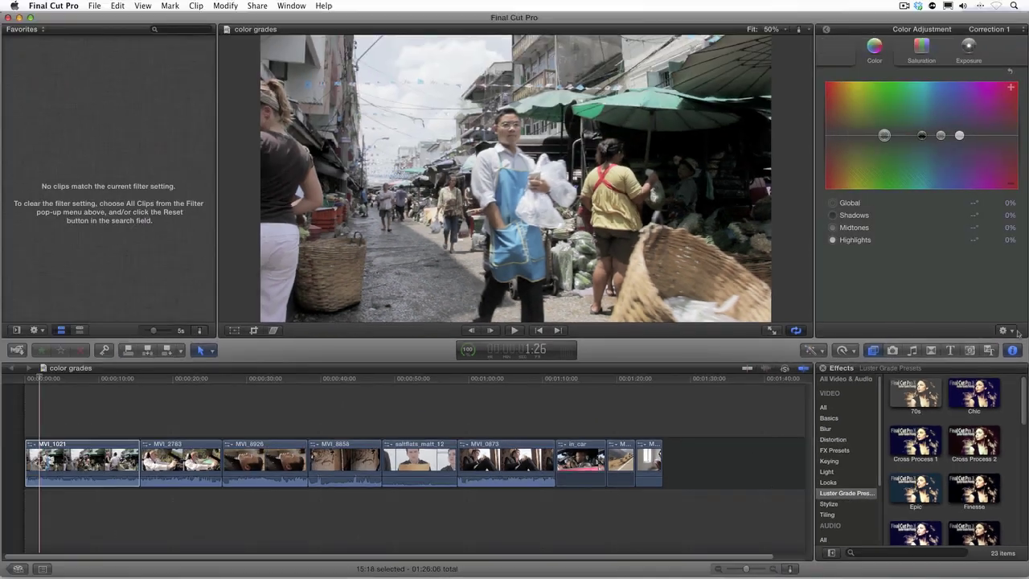
pyautogui.click(1003, 324)
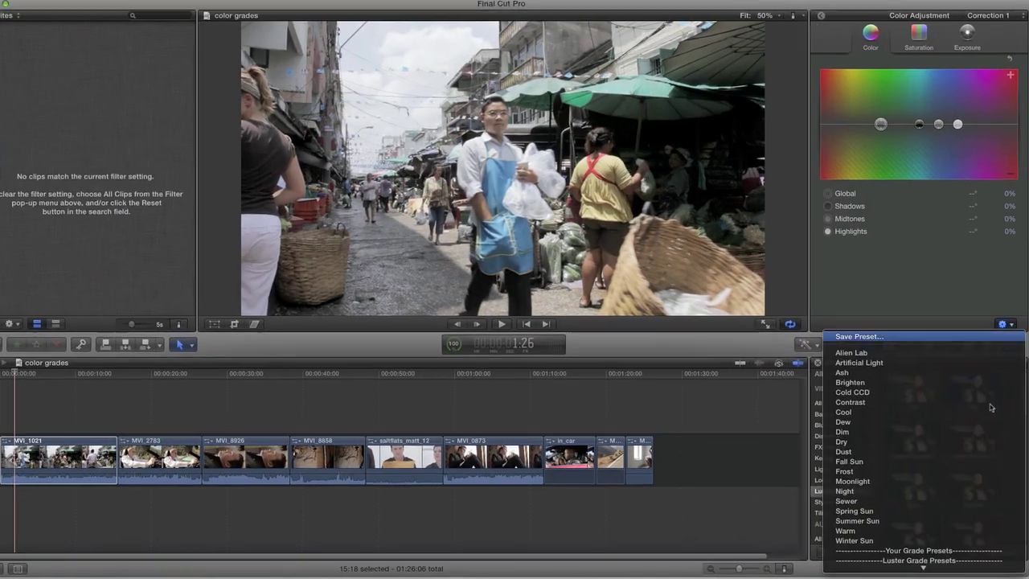
pyautogui.scroll(-10, 990, 407)
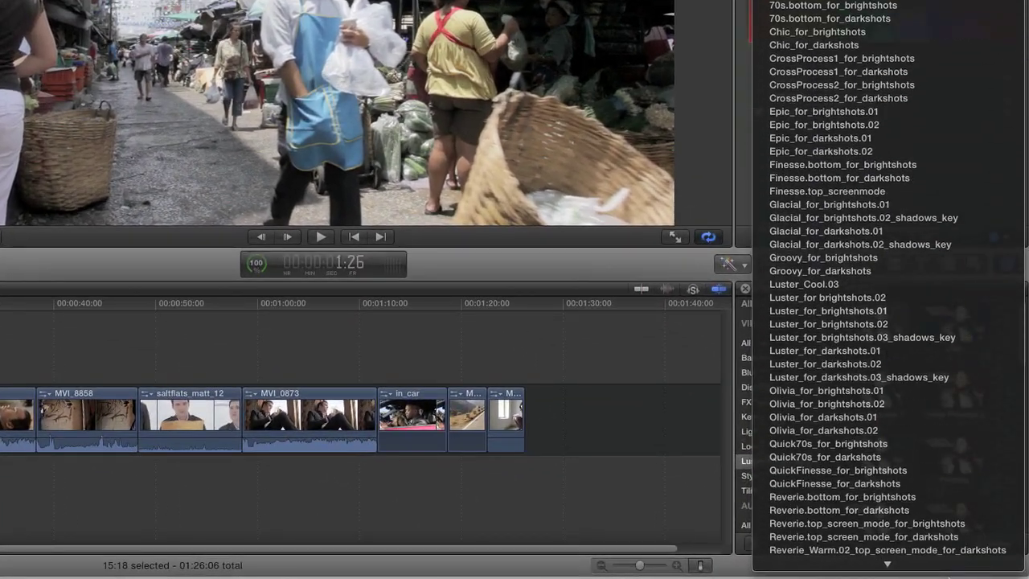
pyautogui.scroll(-10, 888, 321)
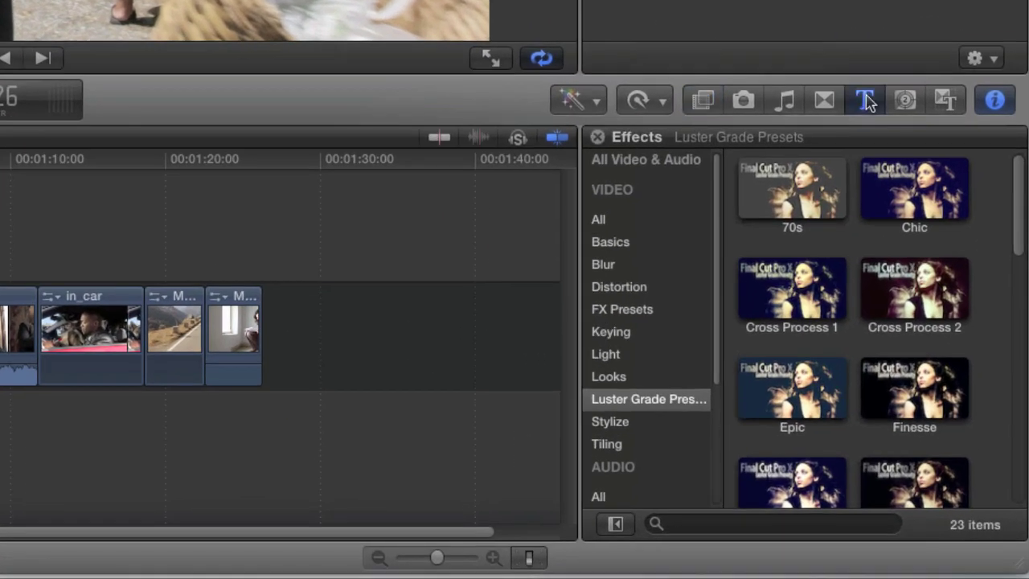
# - Show the CGC Tools titles and select Adjustment Layer and Broadcast Safe Filter
pyautogui.click(866, 100)
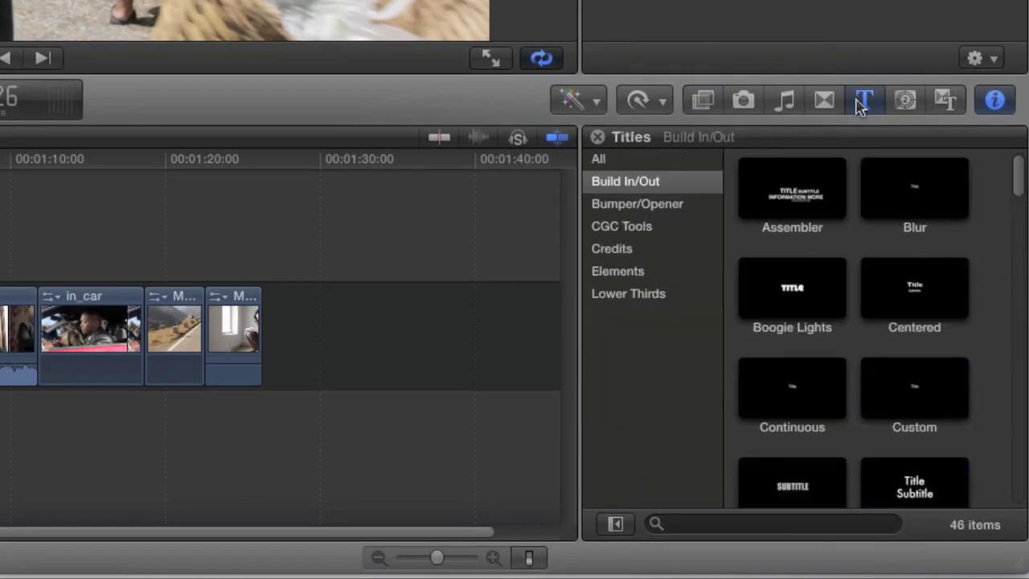
pyautogui.click(631, 232)
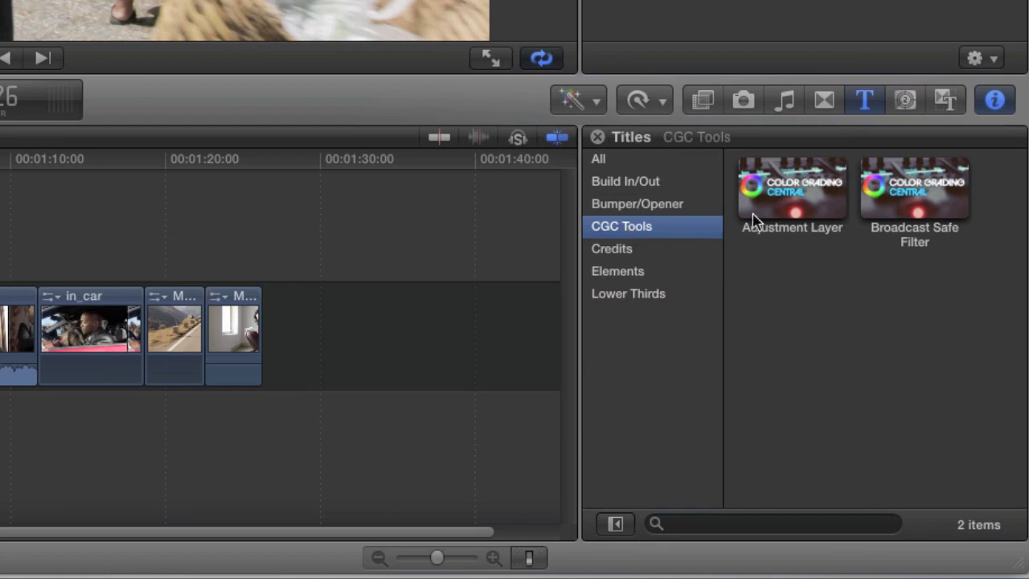
pyautogui.click(781, 215)
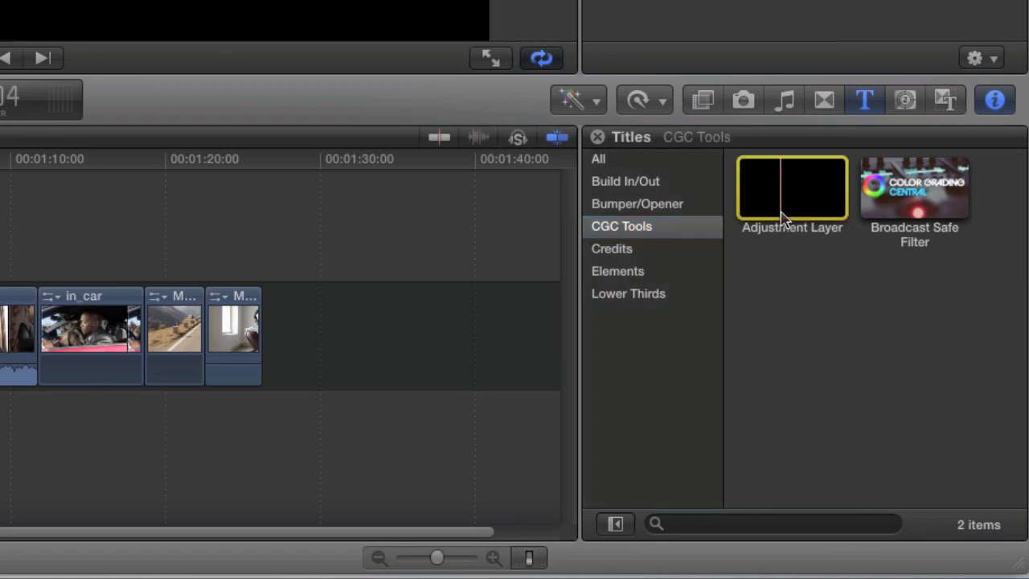
pyautogui.click(899, 215)
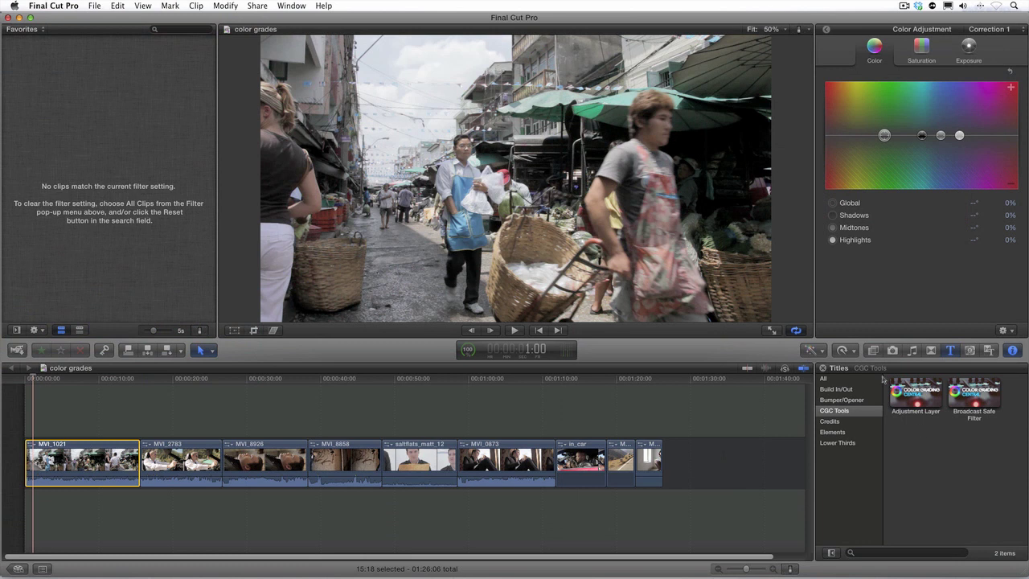
# - Apply the Super Film Stock Luster Grade preset to clip MVI_2783
pyautogui.click(873, 349)
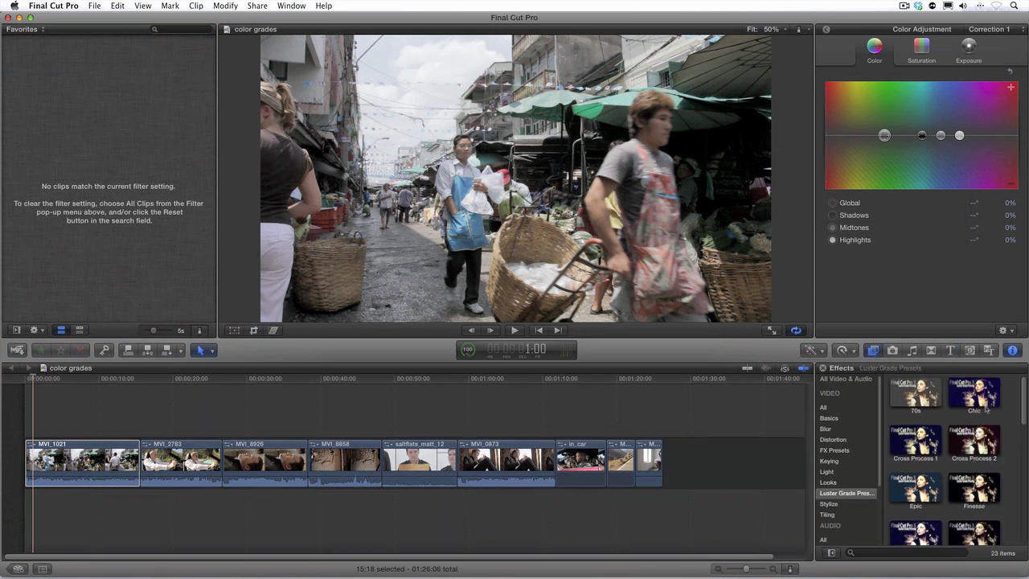
pyautogui.scroll(-10, 985, 408)
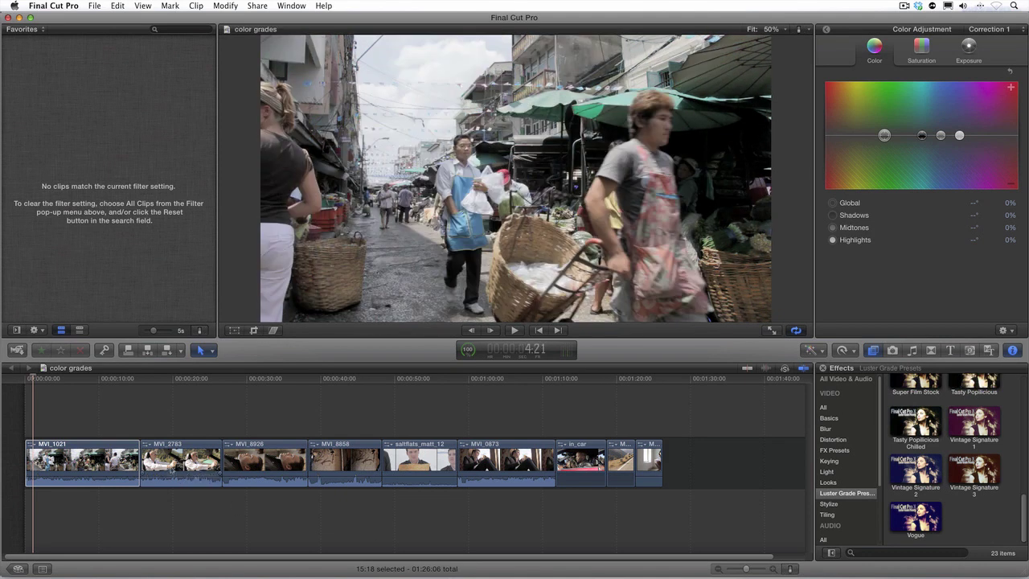
pyautogui.click(167, 462)
pyautogui.doubleClick(915, 381)
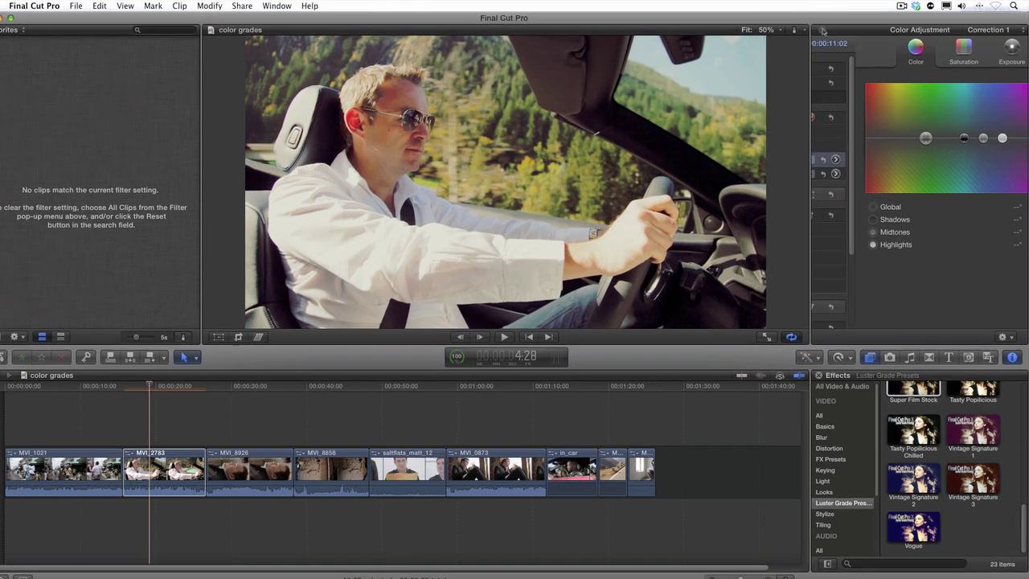
# - Lower the Super Film Stock Amount to 62.5 in the Inspector
pyautogui.click(825, 29)
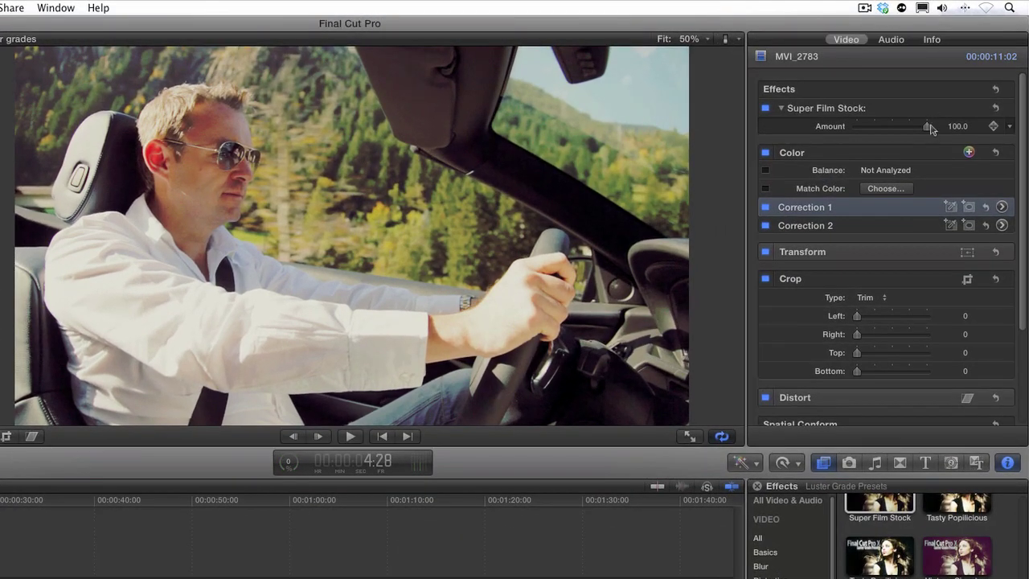
pyautogui.moveTo(927, 126); pyautogui.dragTo(921, 133)
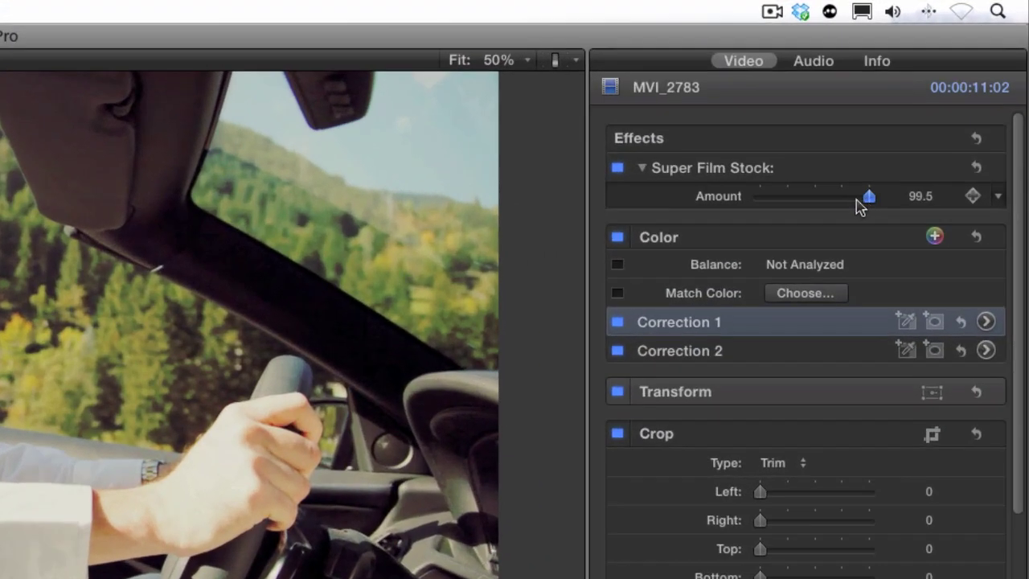
pyautogui.moveTo(859, 206); pyautogui.dragTo(833, 207)
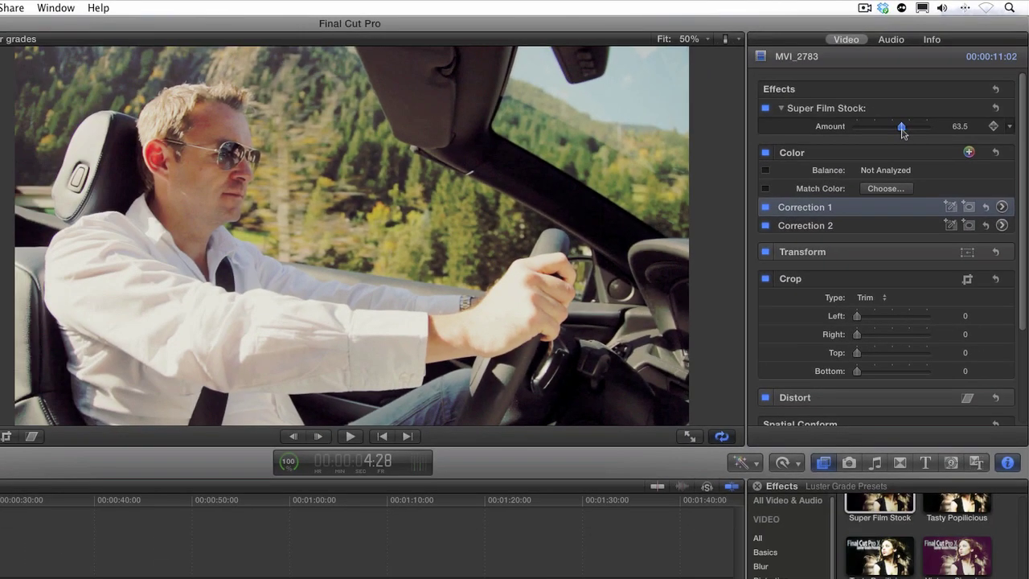
pyautogui.moveTo(903, 133); pyautogui.dragTo(901, 128)
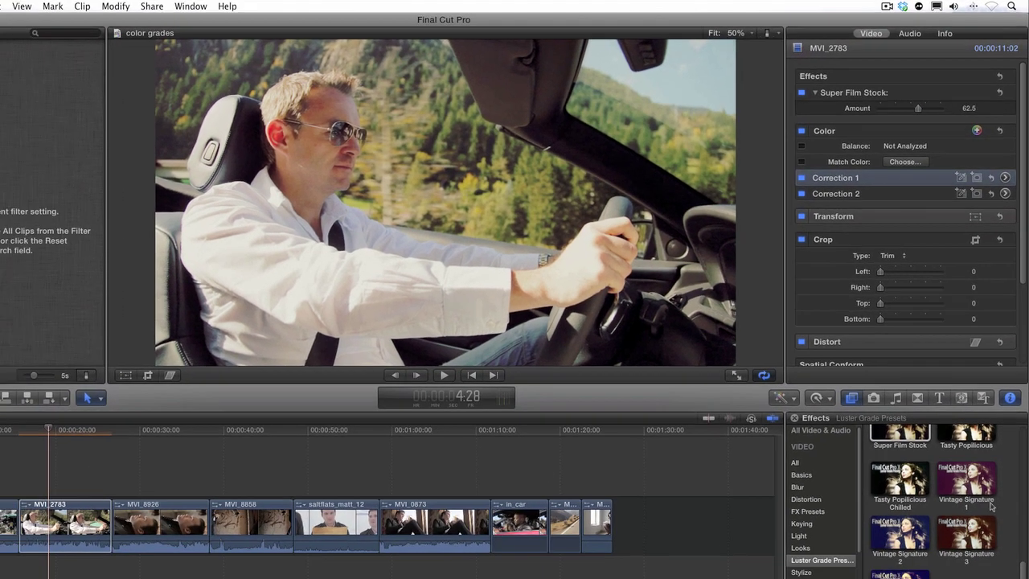
pyautogui.scroll(-3, 984, 576)
# - Add Pimpfusion to MVI_2783 and lower its Pimp Amount to 52.5
pyautogui.scroll(-2, 992, 488)
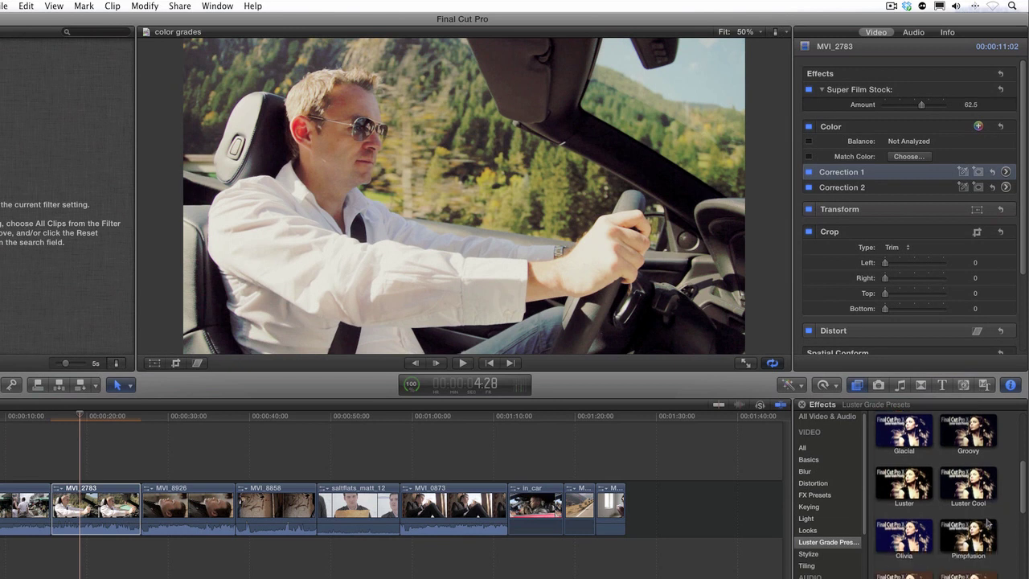
pyautogui.doubleClick(968, 522)
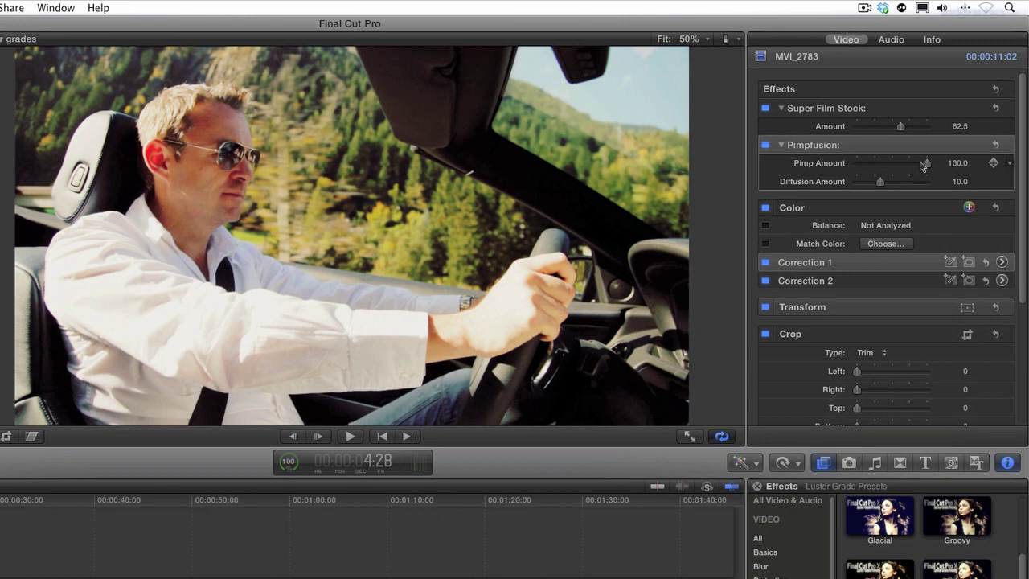
pyautogui.moveTo(926, 164); pyautogui.dragTo(884, 169)
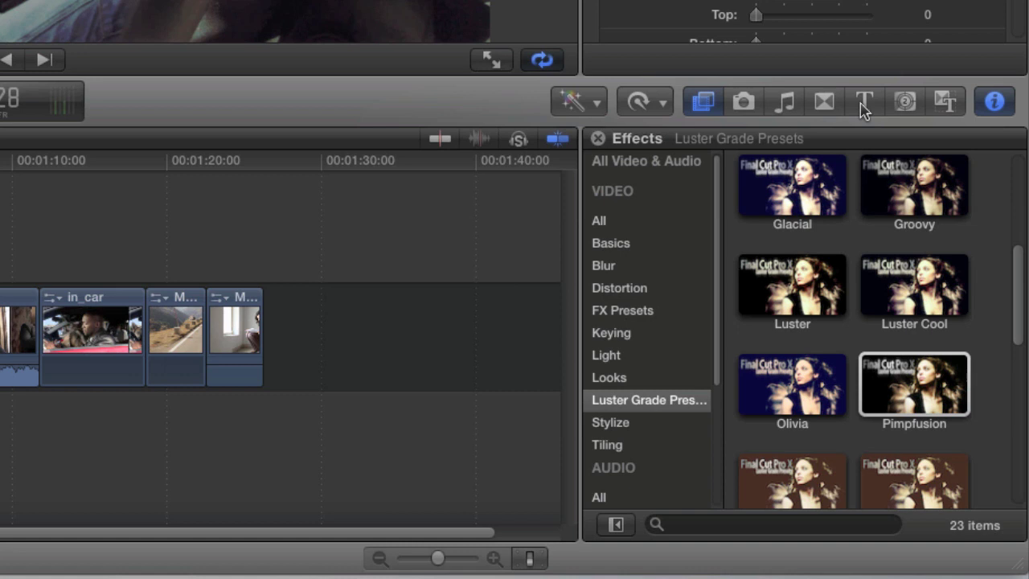
# - Place a CGC Tools Adjustment Layer above clip MVI_8926
pyautogui.click(862, 108)
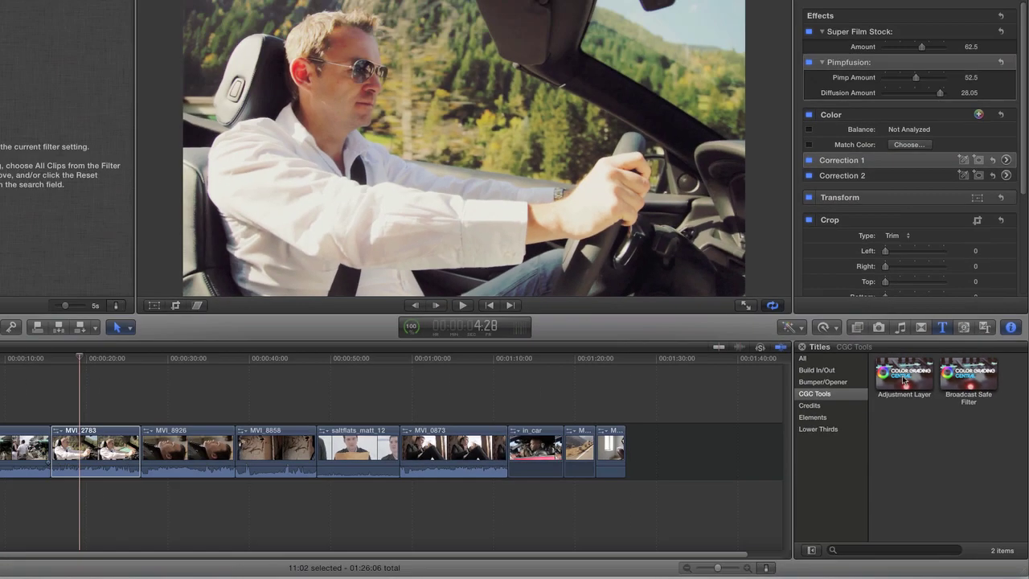
pyautogui.click(789, 197)
pyautogui.moveTo(915, 394); pyautogui.dragTo(298, 432)
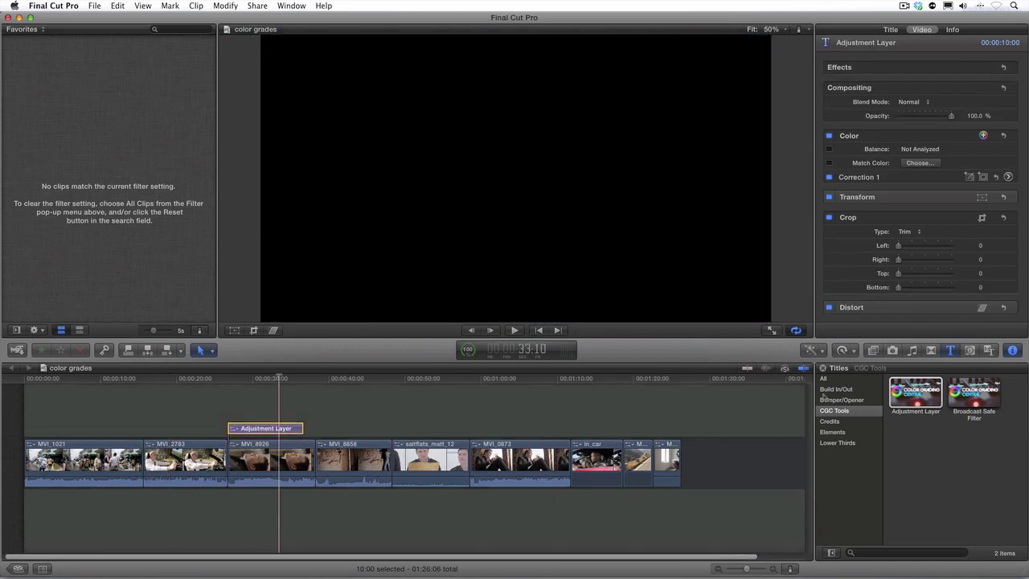
# - Apply Tasty Popilicious at Amount 65.5 and extend the layer through MVI_0873
pyautogui.click(873, 349)
pyautogui.scroll(-2, 944, 450)
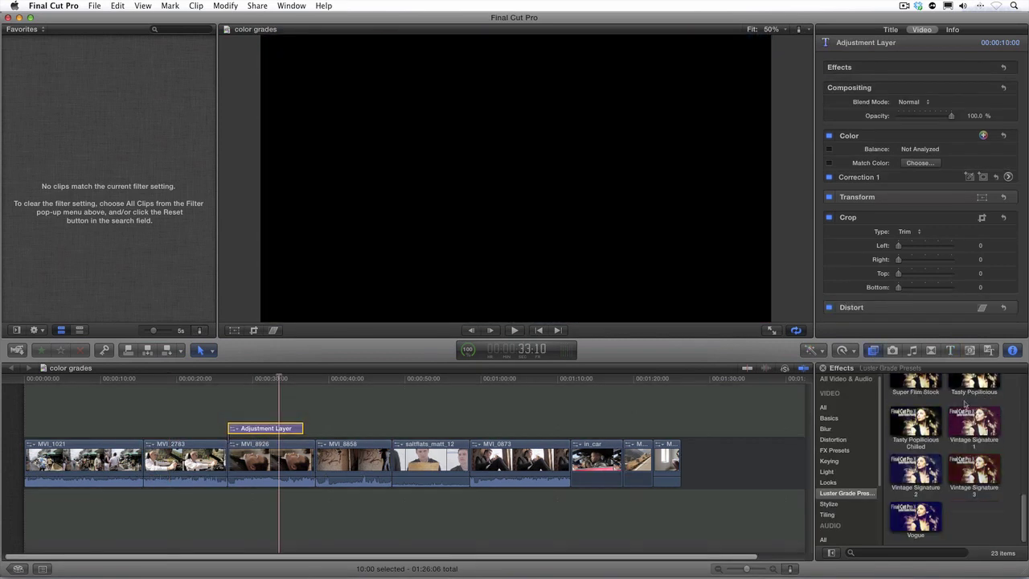
pyautogui.doubleClick(967, 384)
pyautogui.moveTo(952, 95); pyautogui.dragTo(936, 97)
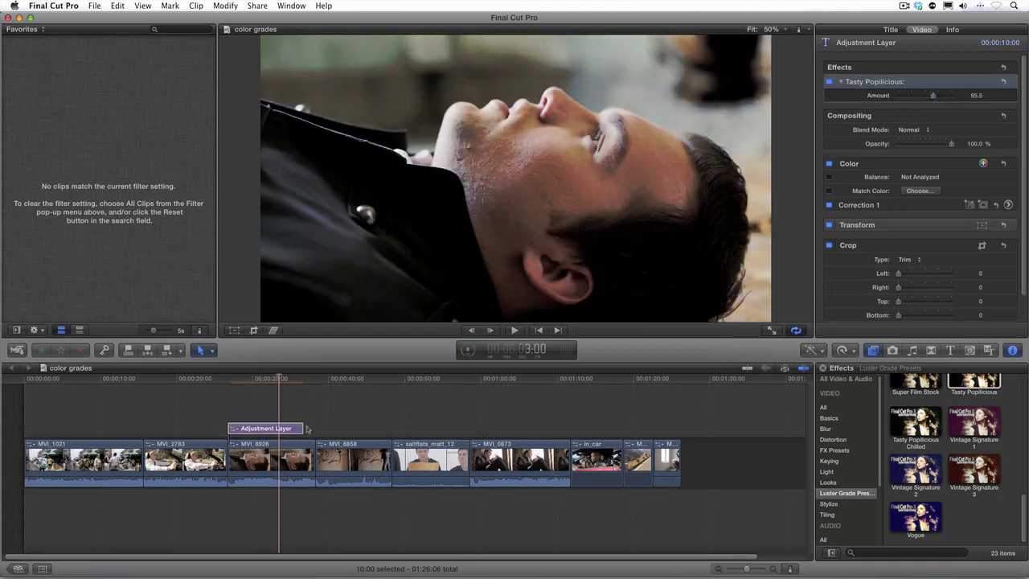
pyautogui.moveTo(299, 427); pyautogui.dragTo(568, 428)
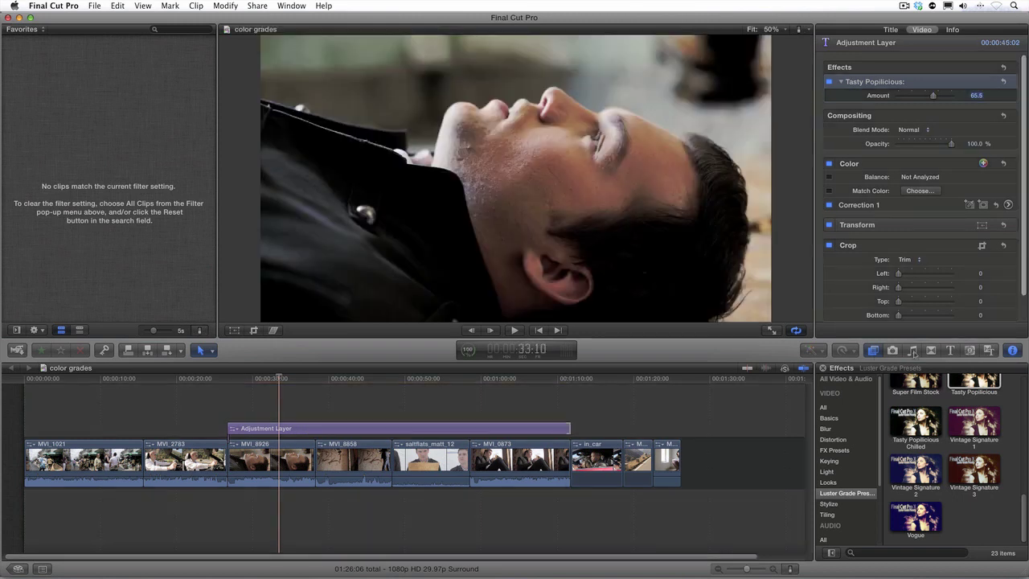
# - Place the Broadcast Safe Filter above the Adjustment Layer and check the RGB histogram at 1:04:09
pyautogui.click(949, 351)
pyautogui.moveTo(974, 402); pyautogui.dragTo(569, 411)
pyautogui.click(515, 381)
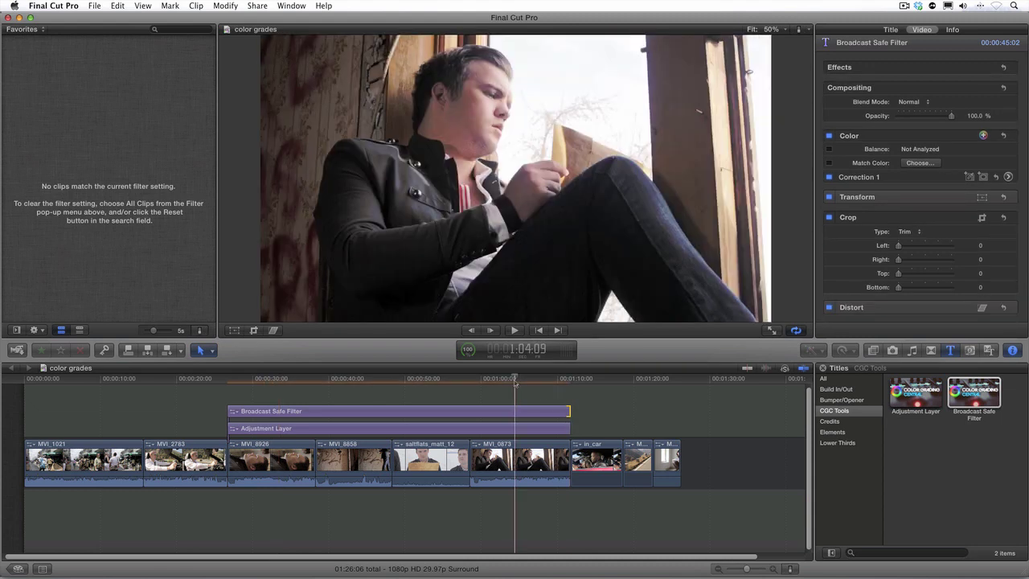
pyautogui.press('super+7')
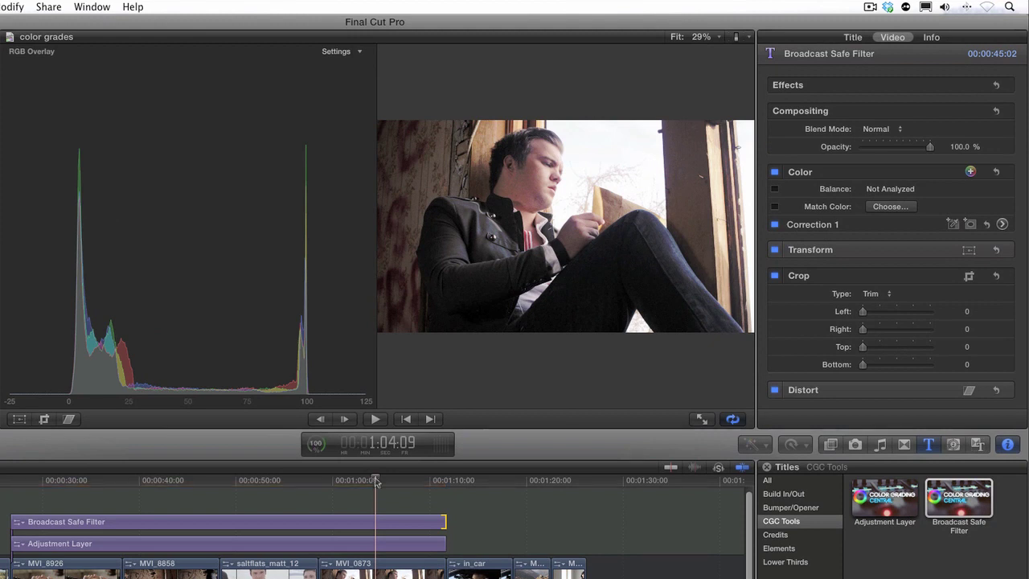
pyautogui.press('super+7')
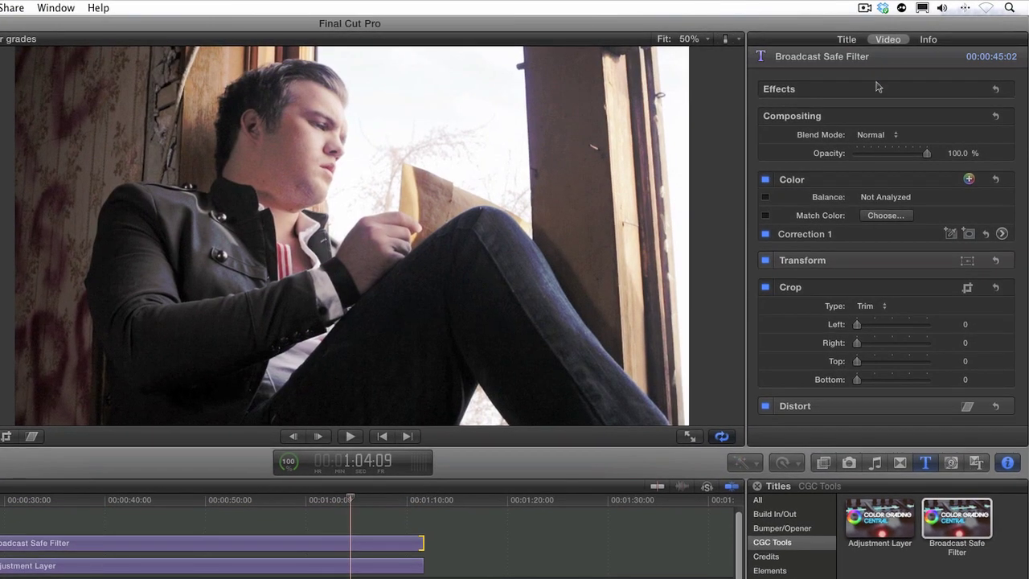
pyautogui.click(471, 500)
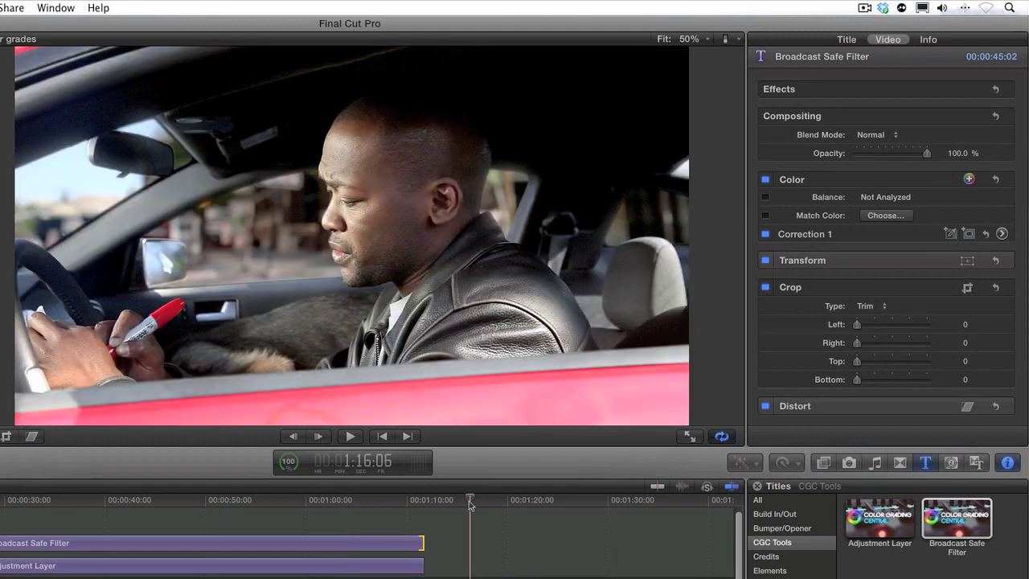
# - Apply Subtle_CrossProcessing1_for_brightshots to the in_car clip's Correction 2 Color Board
pyautogui.press('shift+super+a')
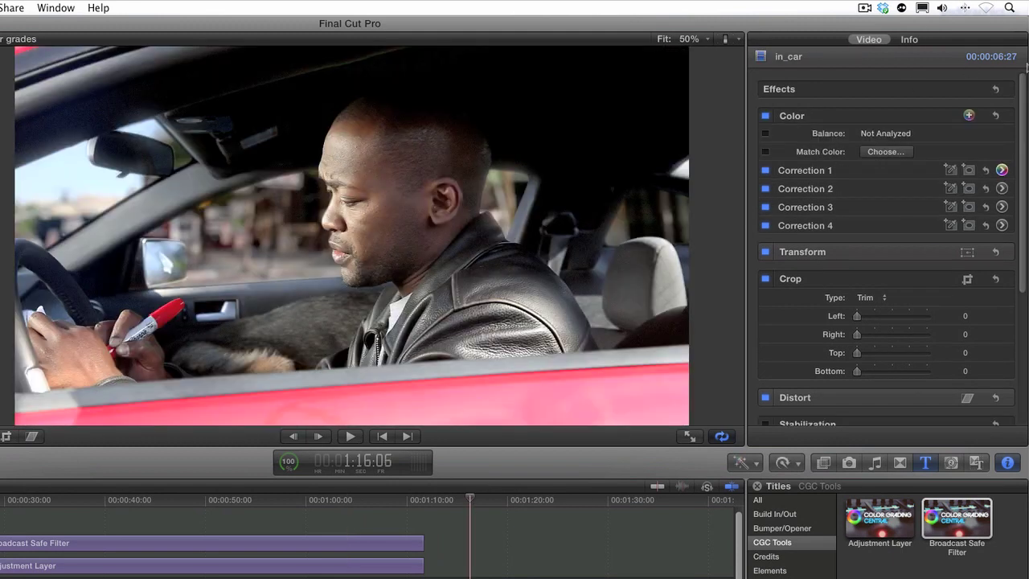
pyautogui.click(1002, 188)
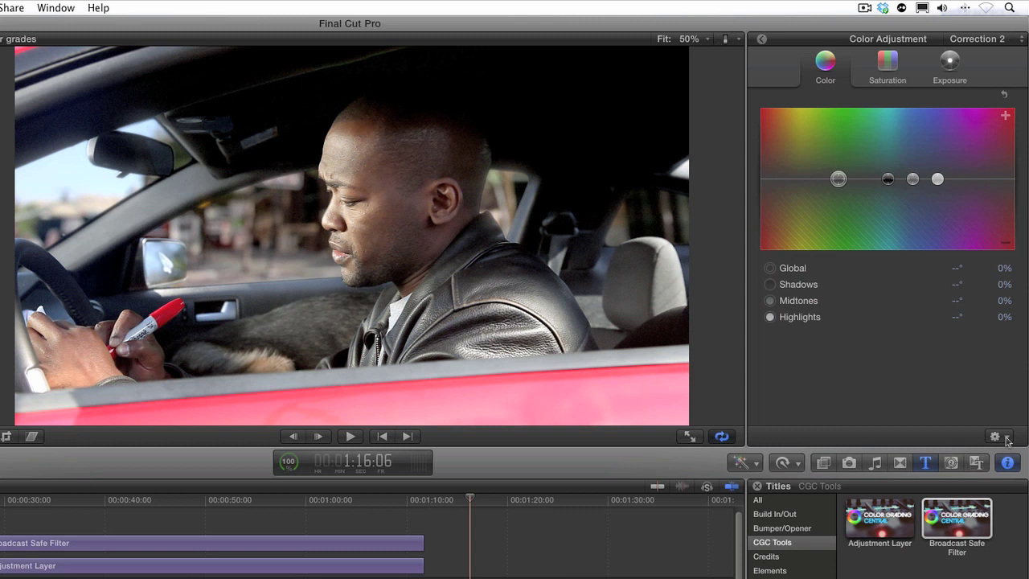
pyautogui.click(1007, 438)
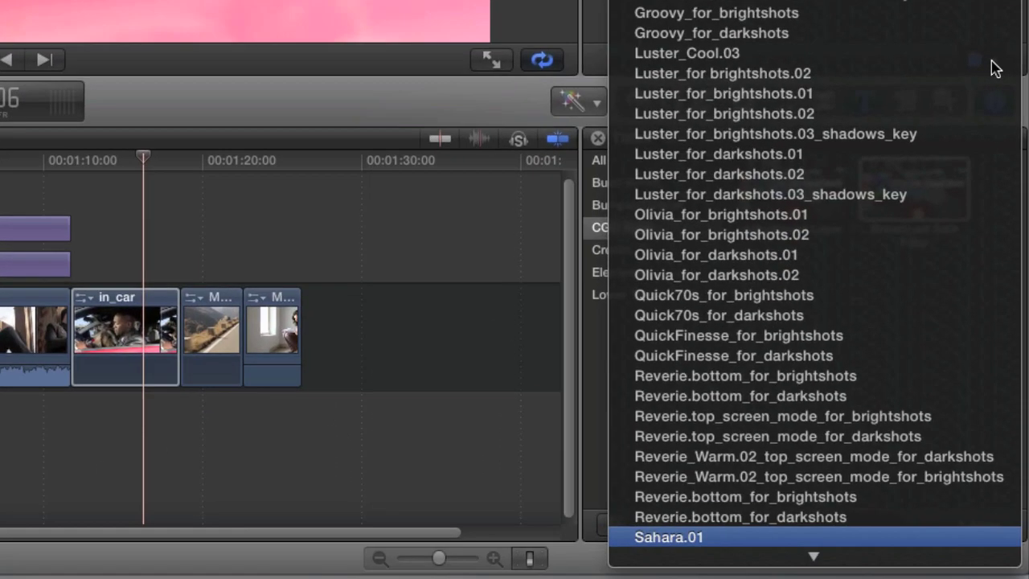
pyautogui.press('Down')
pyautogui.press('Down')
pyautogui.press('Down')
pyautogui.press('Down')
pyautogui.press('Down')
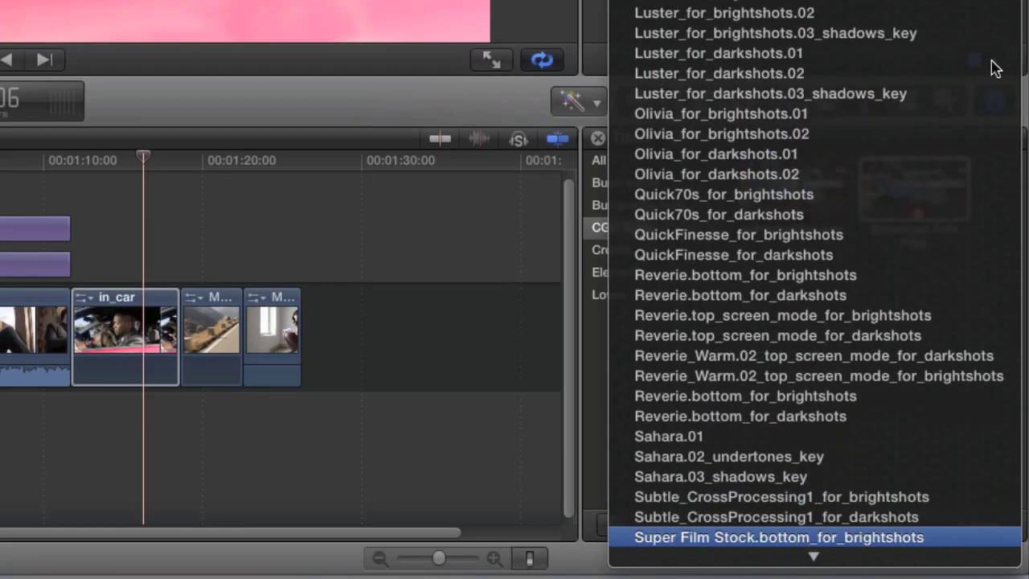
pyautogui.press('Up')
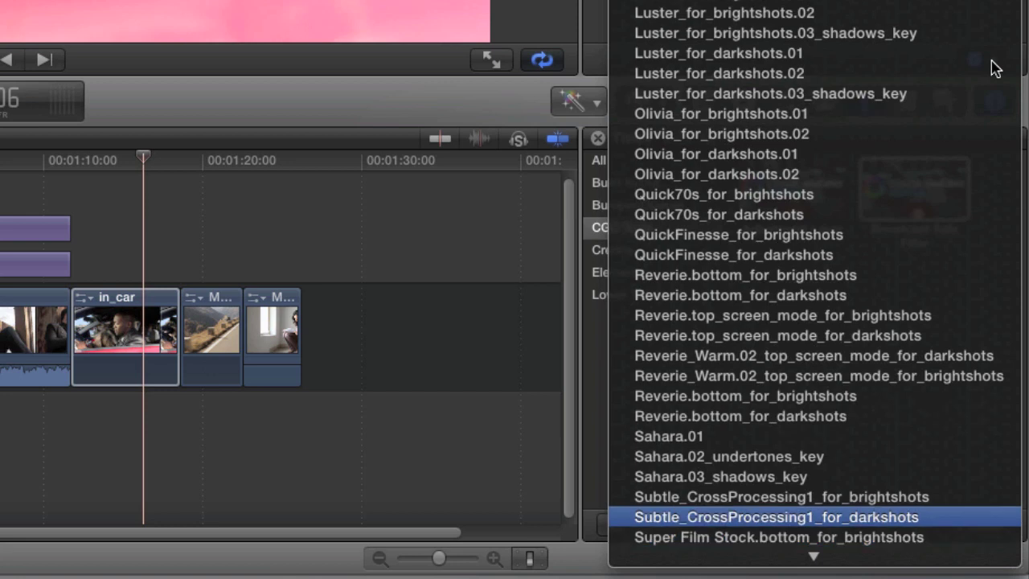
pyautogui.press('Up')
pyautogui.press('Down')
pyautogui.press('Up')
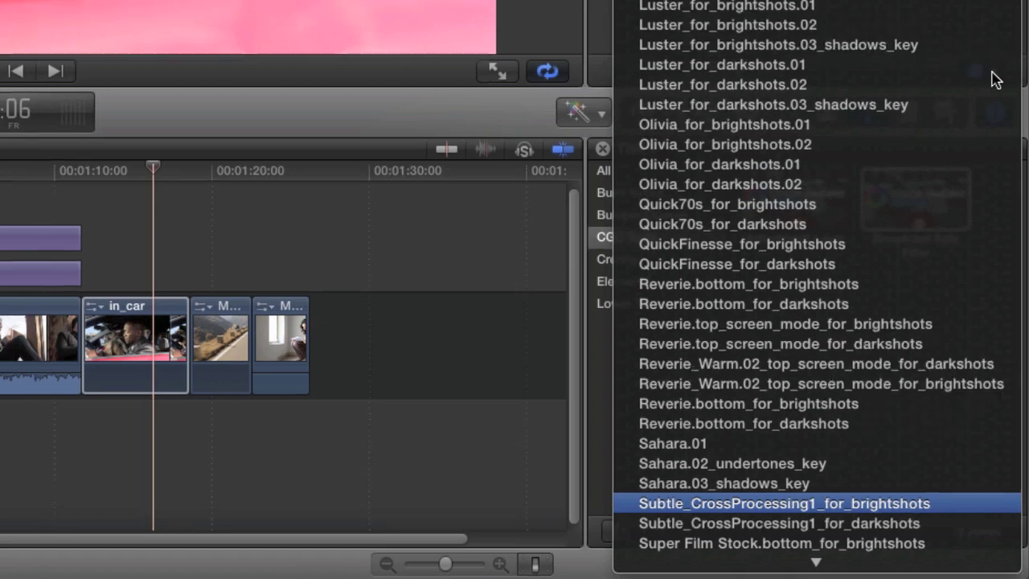
pyautogui.press('Return')
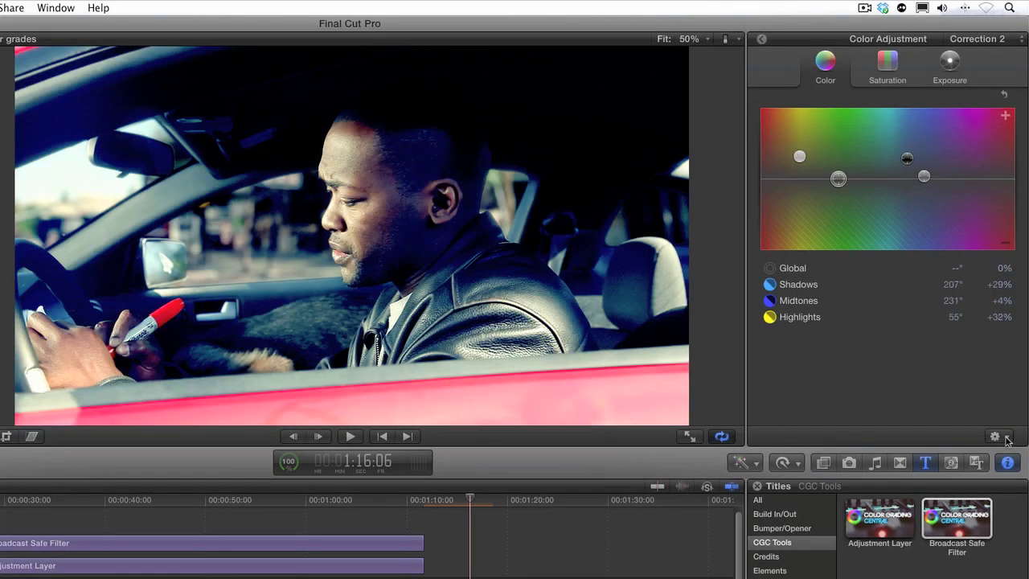
# - Ease Correction 2's color Shadows to +22% and drop exposure Highlights to -9%
pyautogui.moveTo(907, 159); pyautogui.dragTo(908, 164)
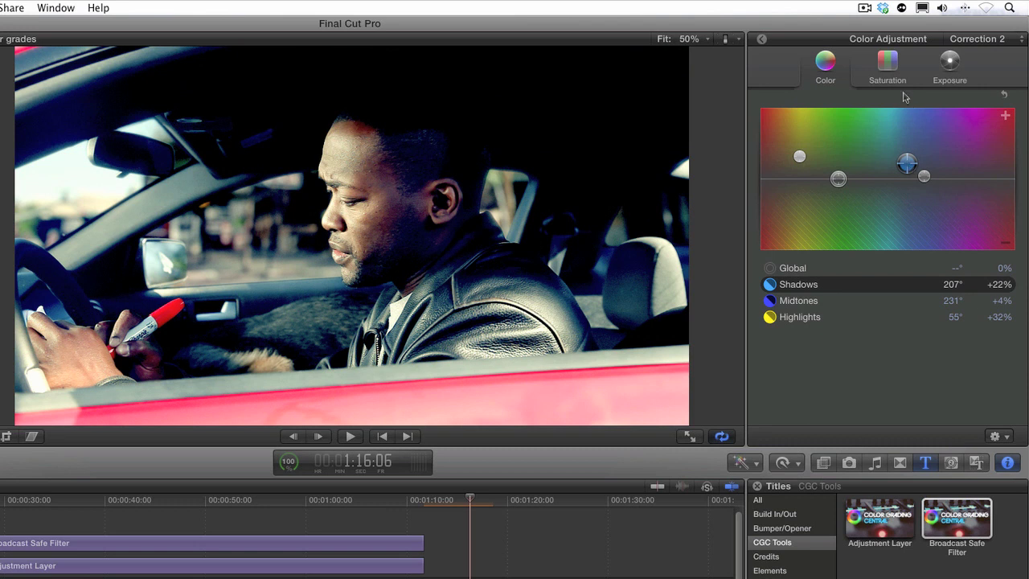
pyautogui.click(888, 65)
pyautogui.click(949, 66)
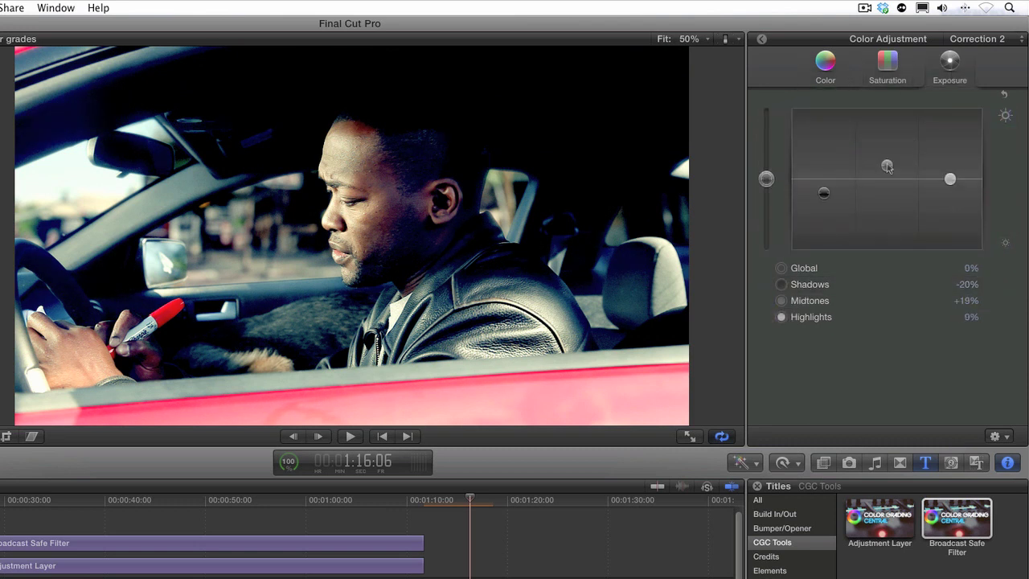
pyautogui.moveTo(949, 179); pyautogui.dragTo(951, 186)
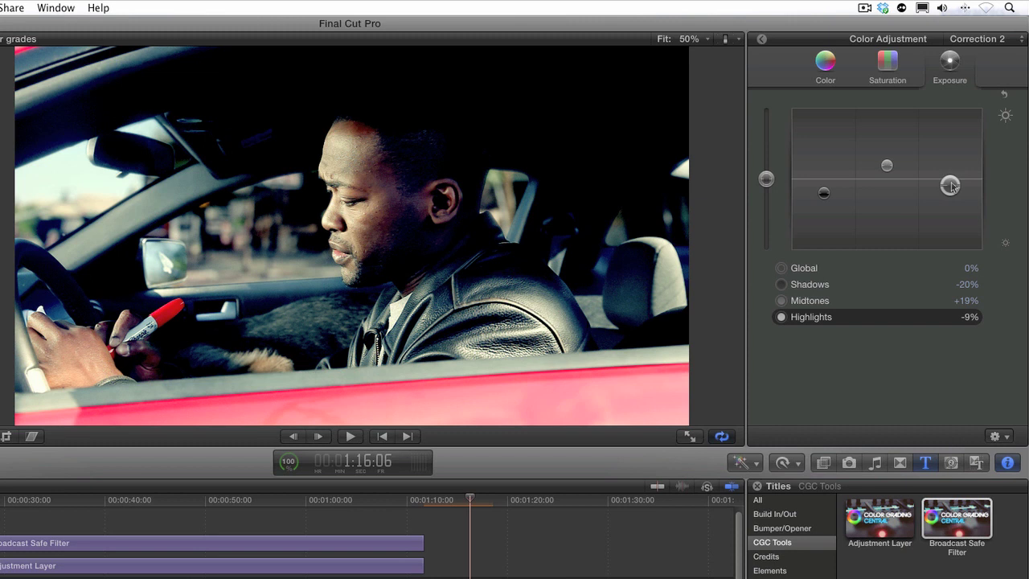
# - Apply an Epic preset to Correction 2 and Epic_for_brightshots.01 to Correction 3, then return to Correction 2
pyautogui.click(1004, 436)
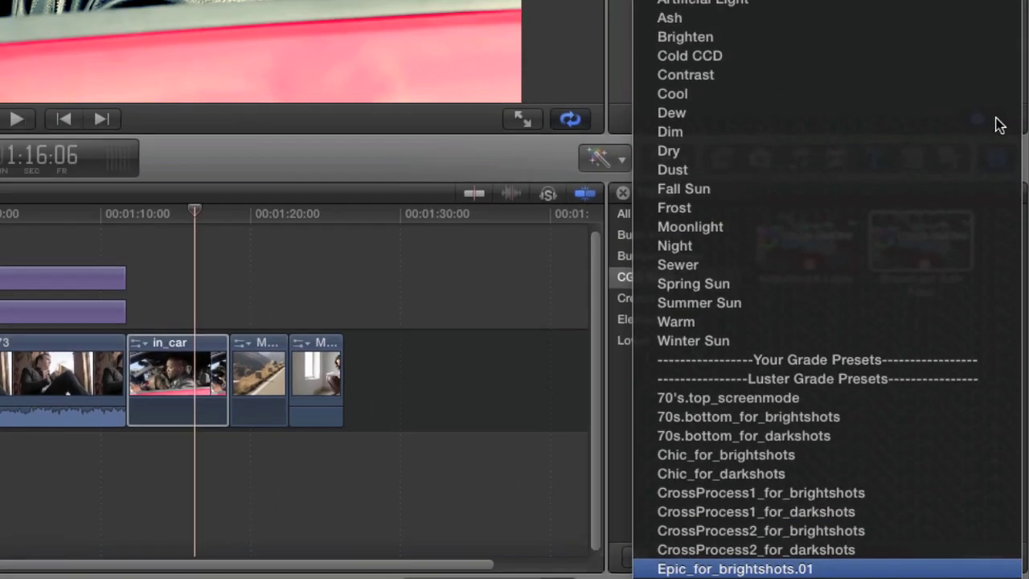
pyautogui.press('Return')
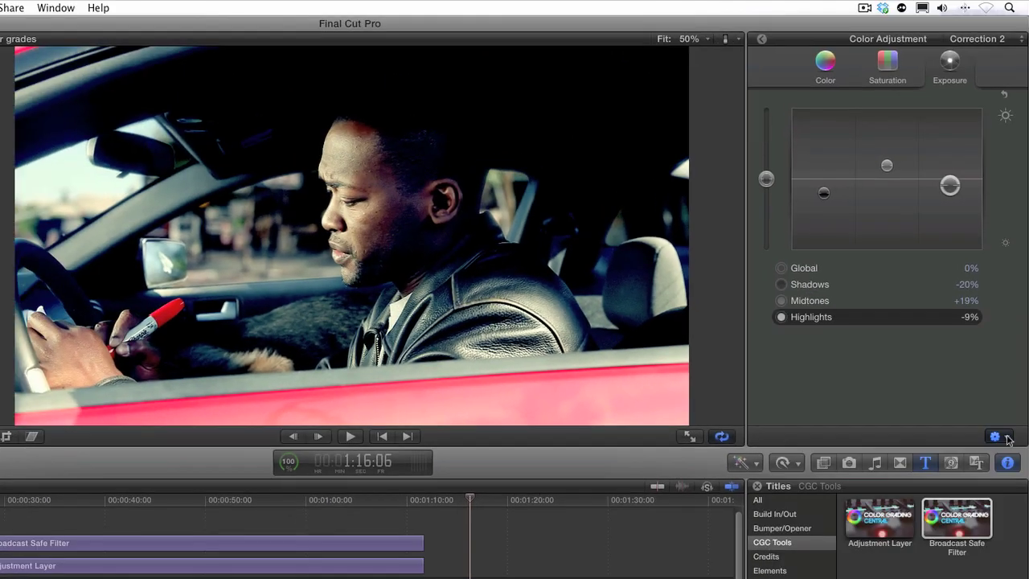
pyautogui.click(1015, 38)
pyautogui.click(1009, 51)
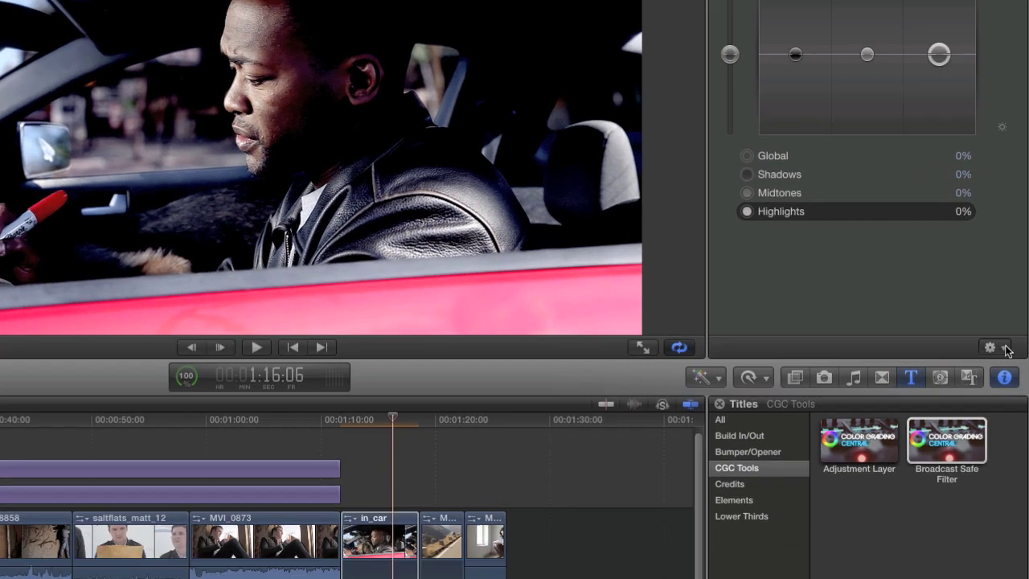
pyautogui.click(1007, 350)
pyautogui.scroll(-5, 1007, 350)
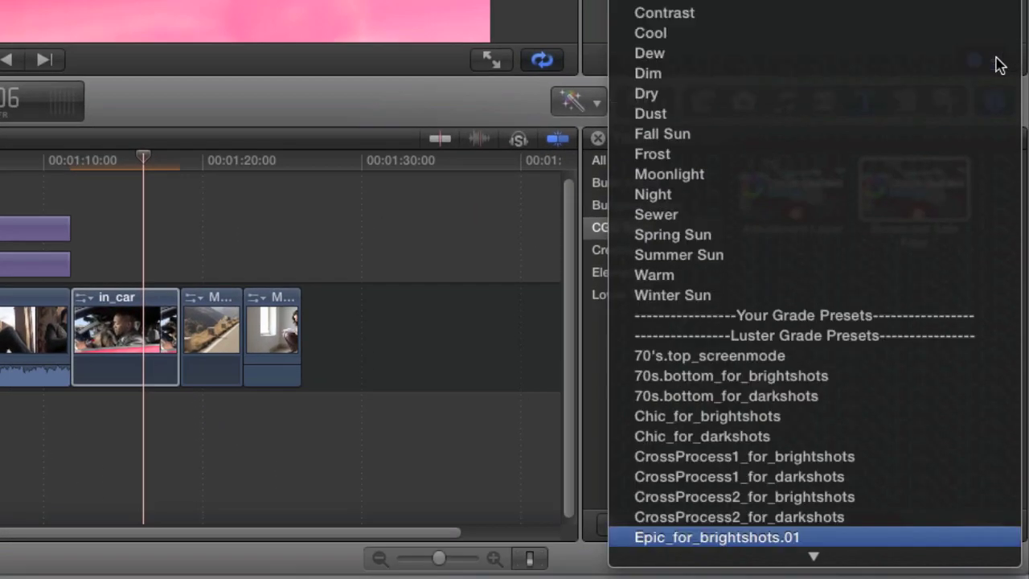
pyautogui.scroll(5, 1007, 350)
pyautogui.press('Escape')
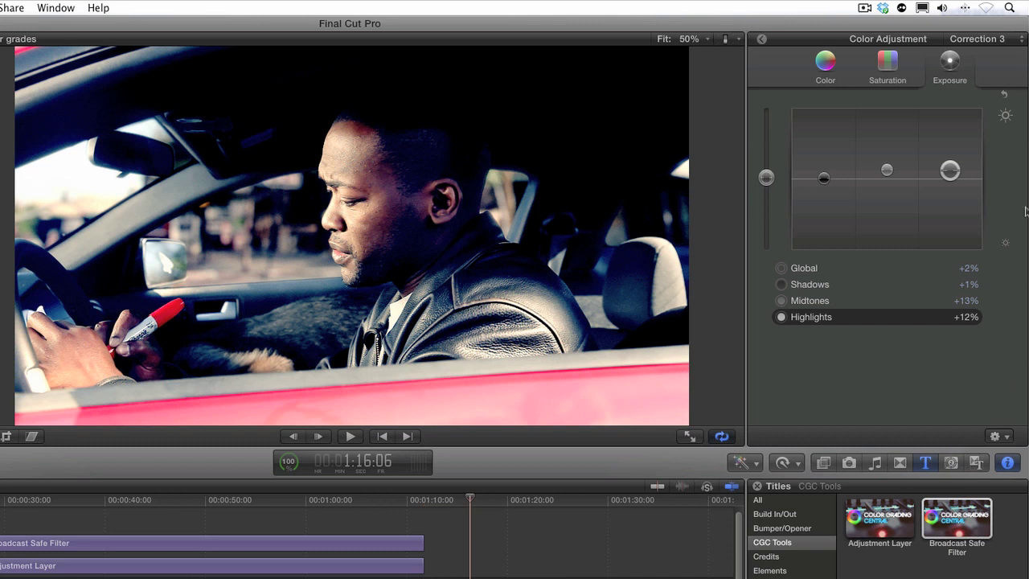
pyautogui.click(1003, 37)
pyautogui.click(1001, 27)
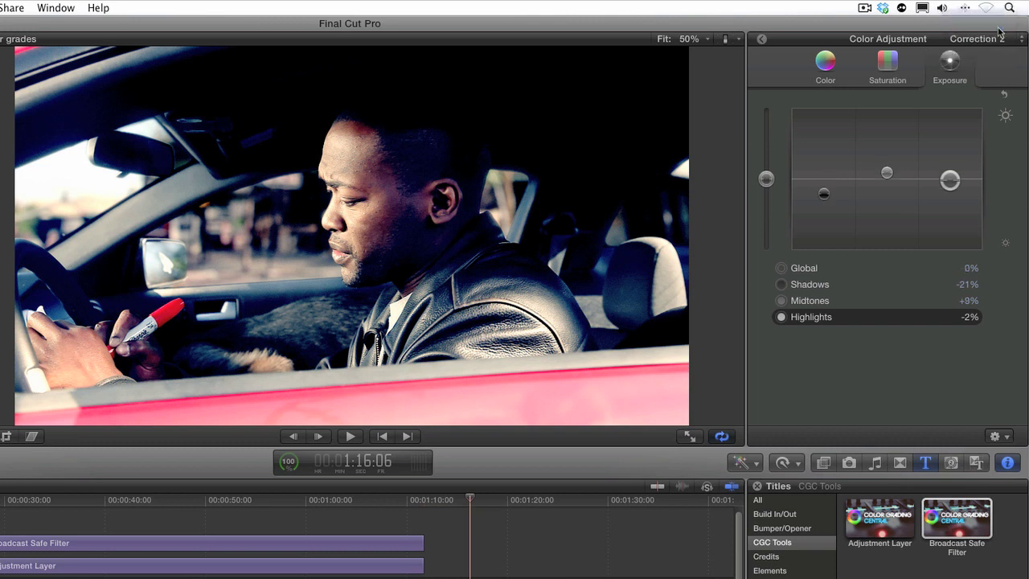
# - Apply a warmer grade preset to the in_car correction, then another that resets exposure to 0%
pyautogui.click(1010, 436)
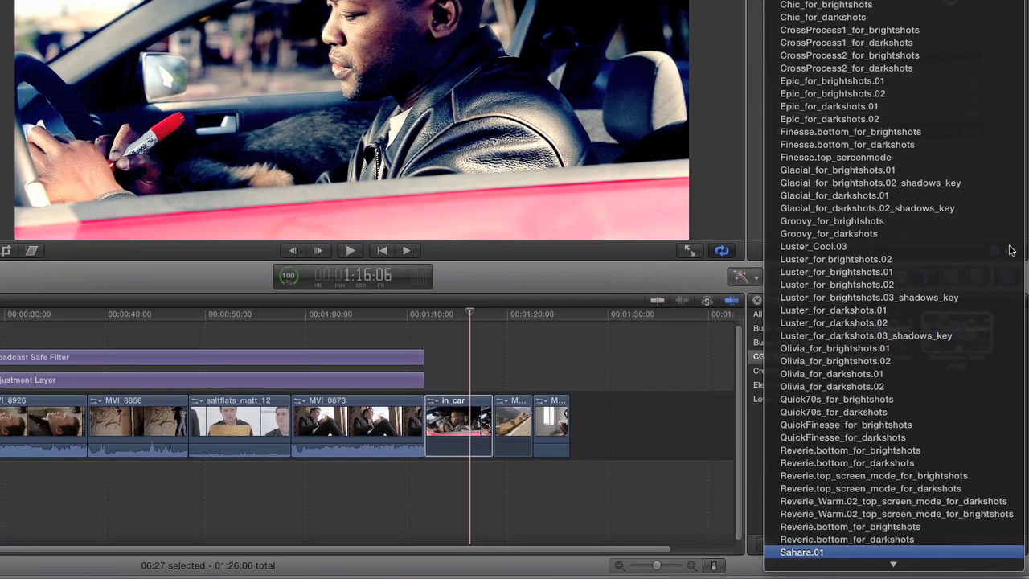
pyautogui.click(1011, 250)
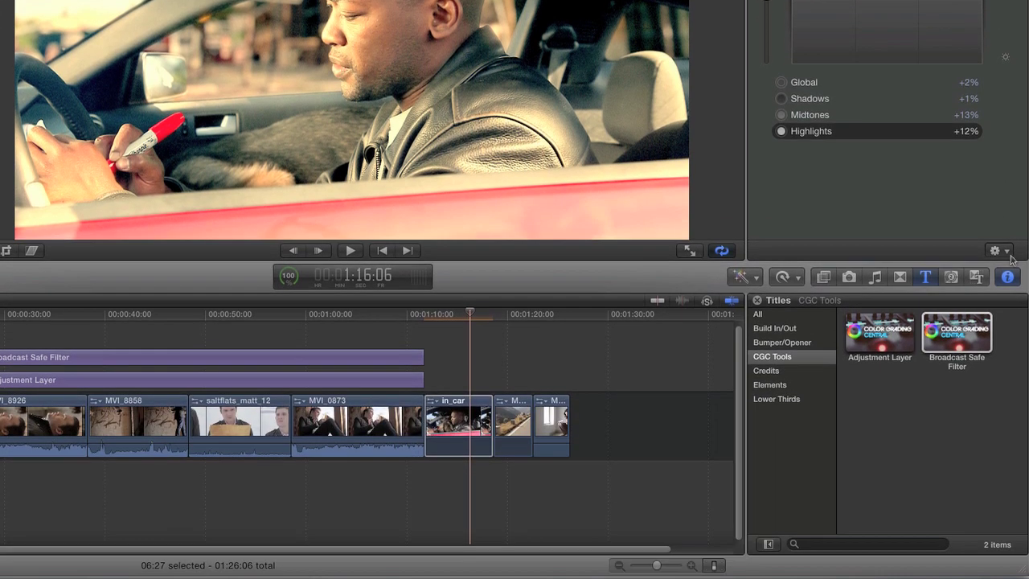
pyautogui.click(1009, 251)
pyautogui.click(884, 553)
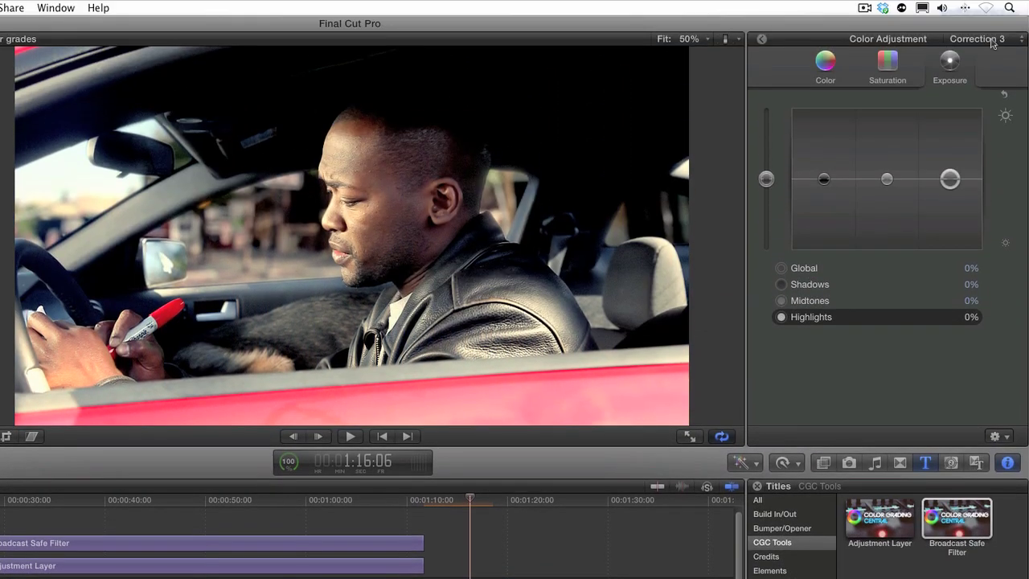
# - Keep Correction 3 as the edited correction and apply a preset from further down the list
pyautogui.click(992, 42)
pyautogui.click(992, 43)
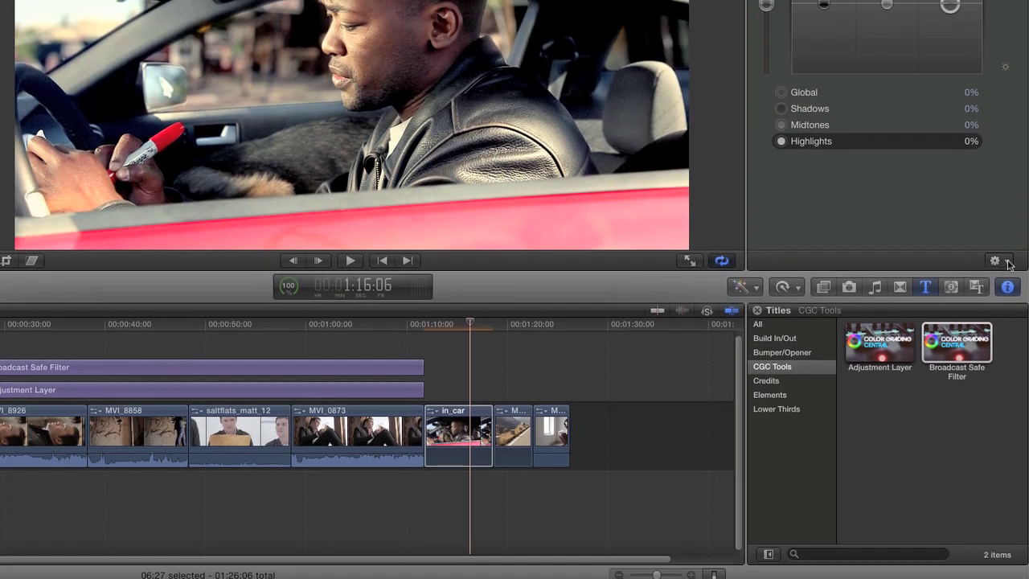
pyautogui.click(1004, 438)
pyautogui.press('Down')
pyautogui.press('Down')
pyautogui.press('Return')
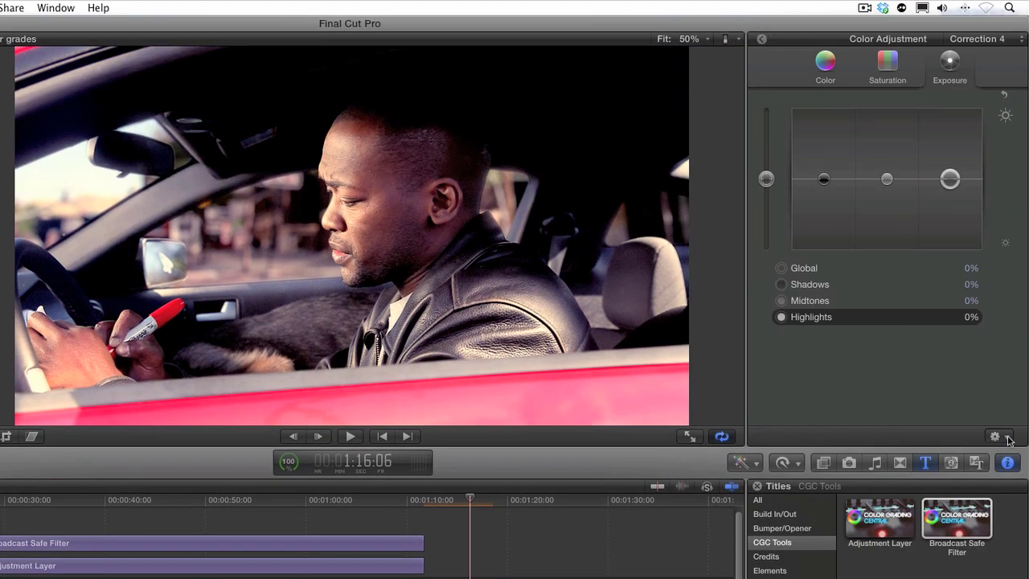
# - Add colour masks to Correction 3 and Correction 4, sampling each colour from the in_car picture
pyautogui.click(761, 39)
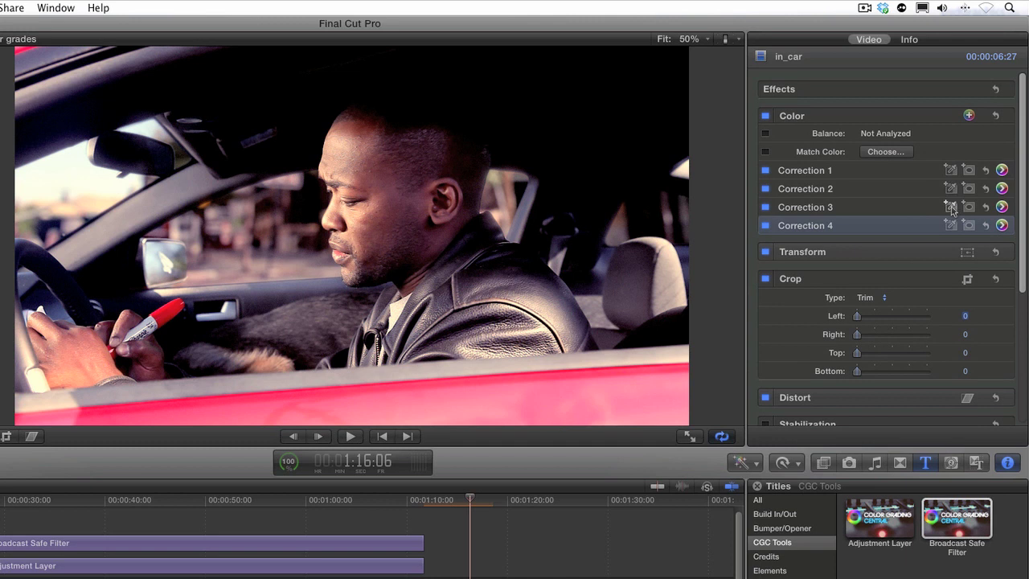
pyautogui.click(950, 207)
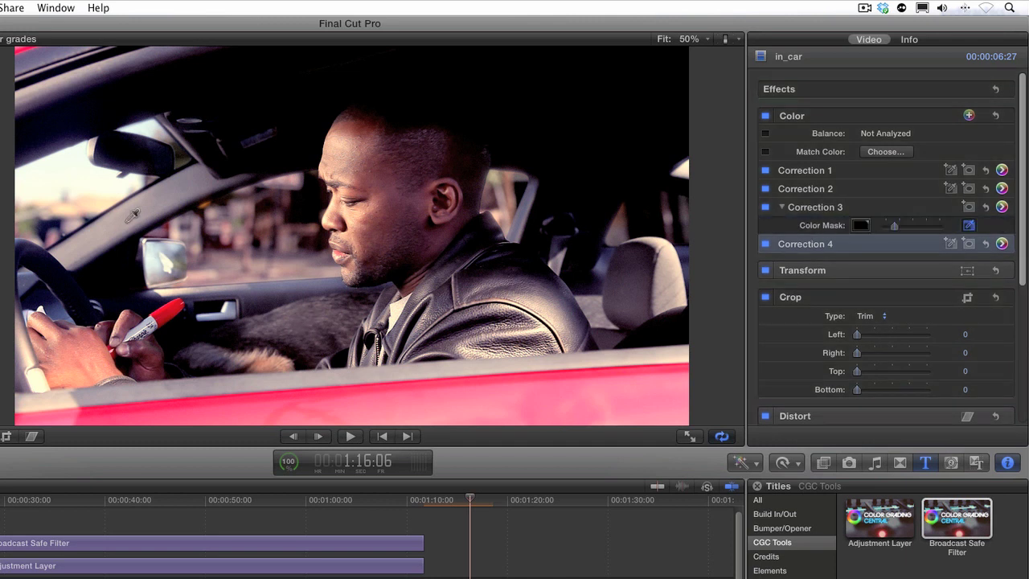
pyautogui.moveTo(131, 213); pyautogui.dragTo(153, 206)
pyautogui.click(968, 244)
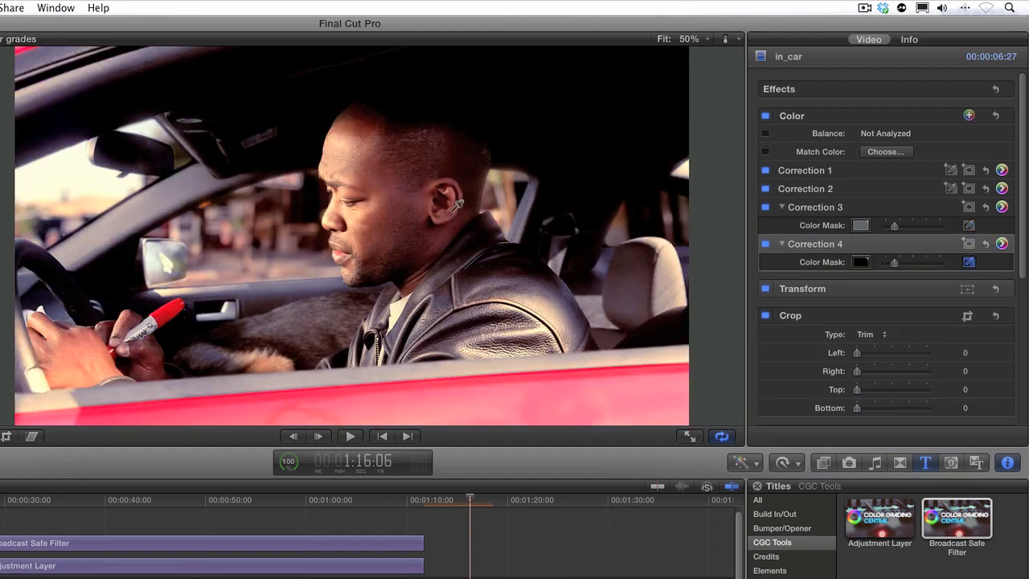
pyautogui.moveTo(510, 68); pyautogui.dragTo(571, 85)
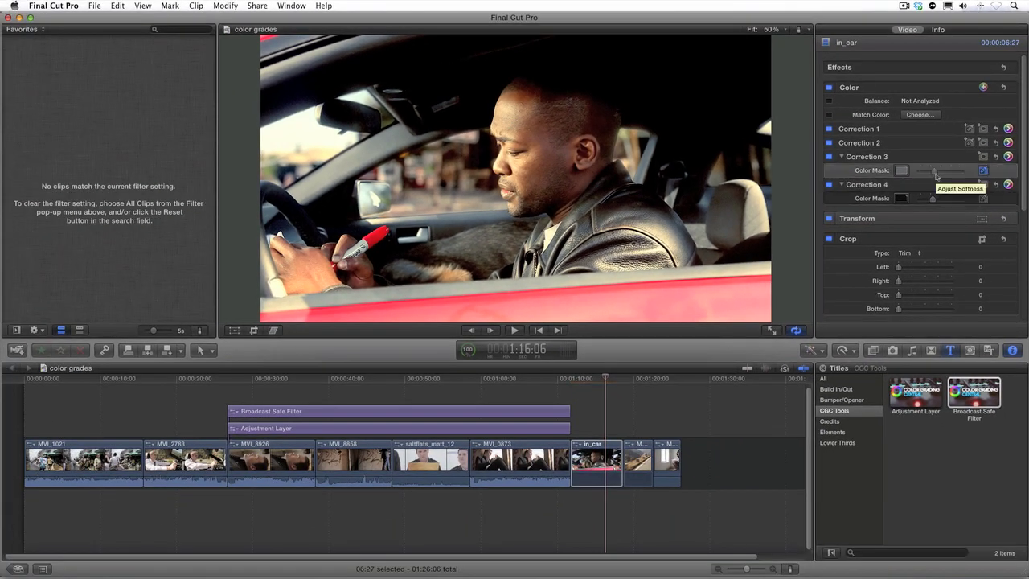
# - Stack a connected copy of MVI_2755 above the original, then show the original's Color Board
pyautogui.click(635, 462)
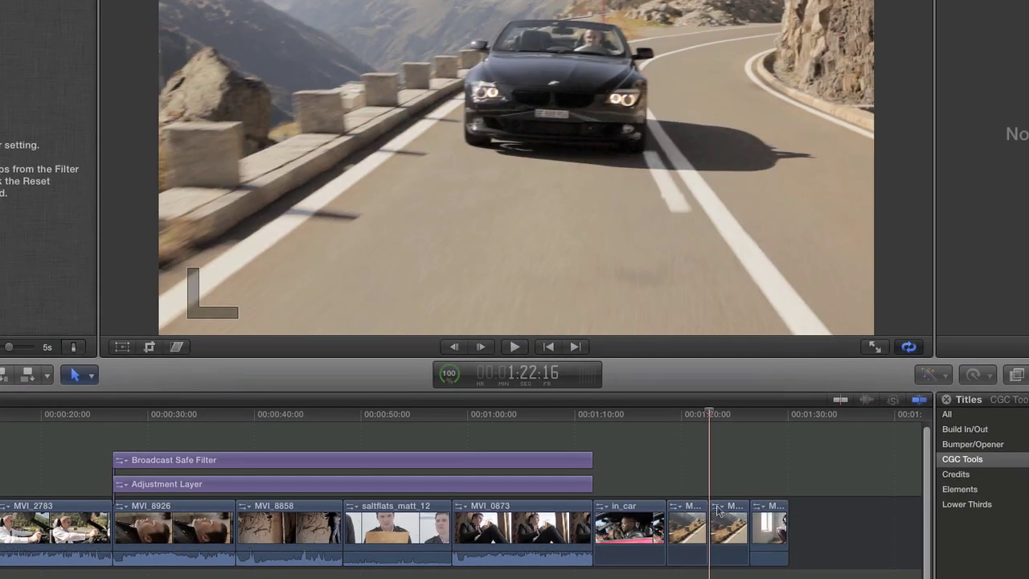
pyautogui.moveTo(637, 460); pyautogui.dragTo(637, 414)
pyautogui.moveTo(687, 462); pyautogui.dragTo(688, 468)
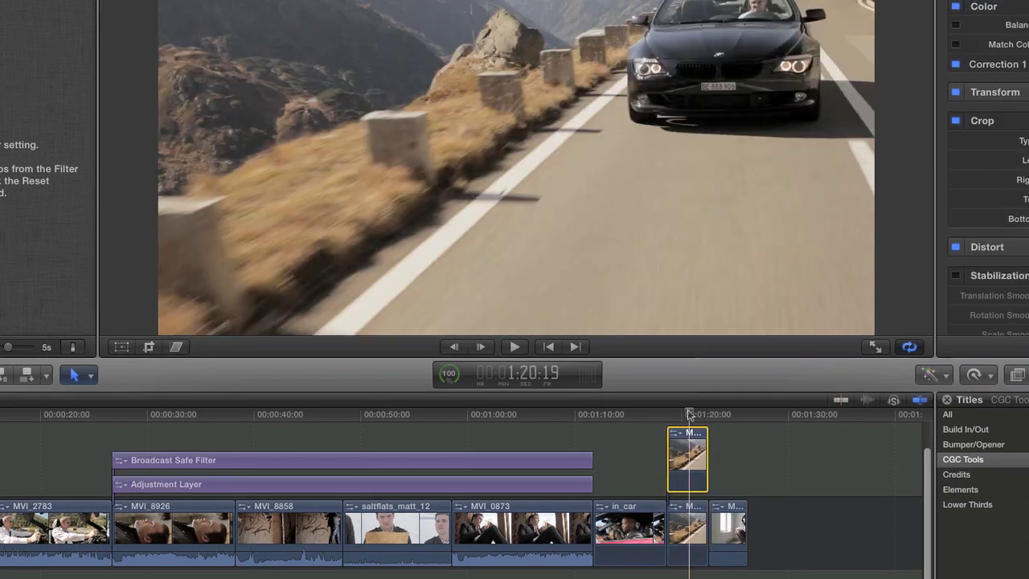
pyautogui.click(688, 526)
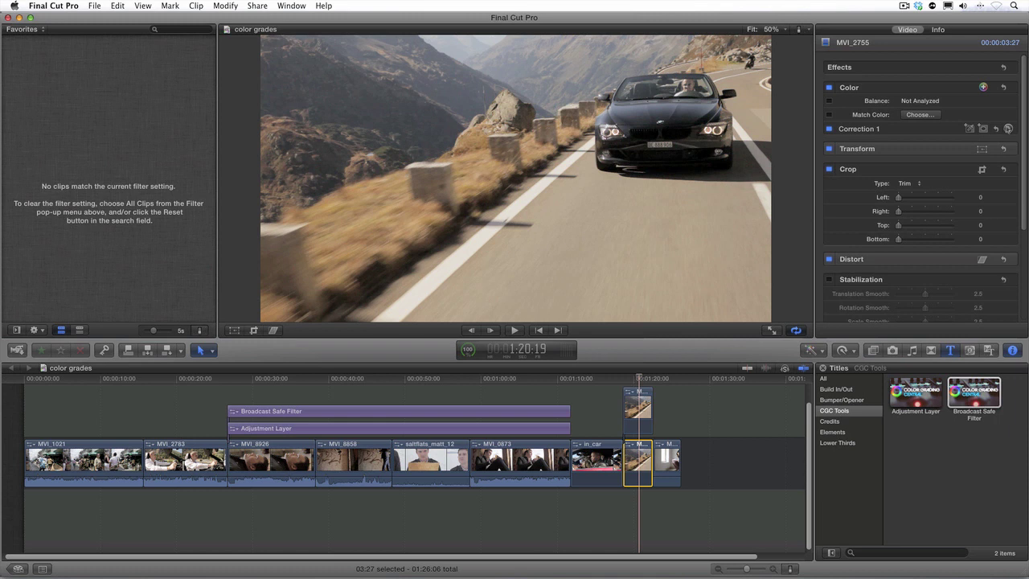
pyautogui.click(1008, 129)
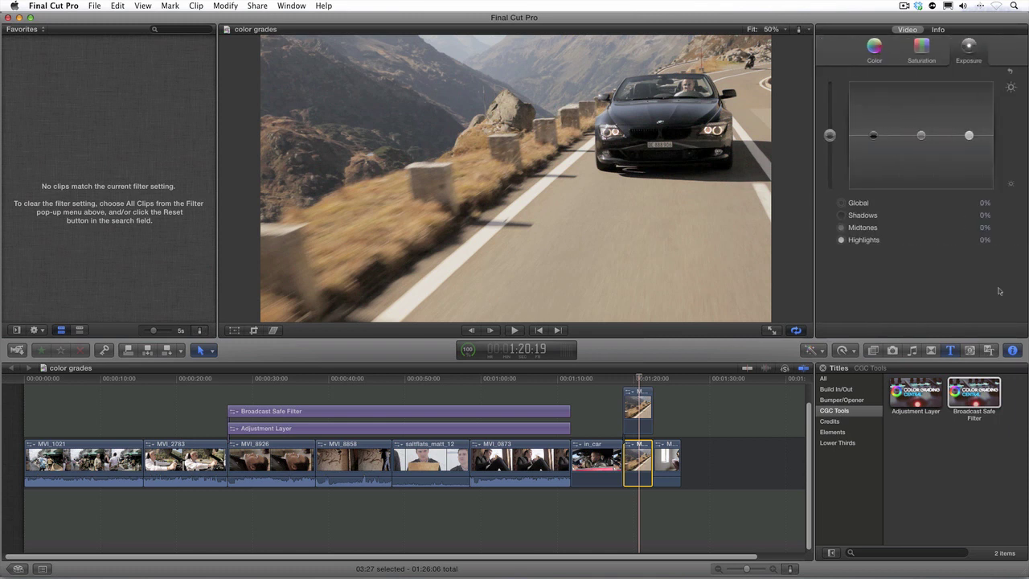
# - Apply the bottom-layer grade preset to the lower MVI_2755 storyline clip
pyautogui.click(1003, 330)
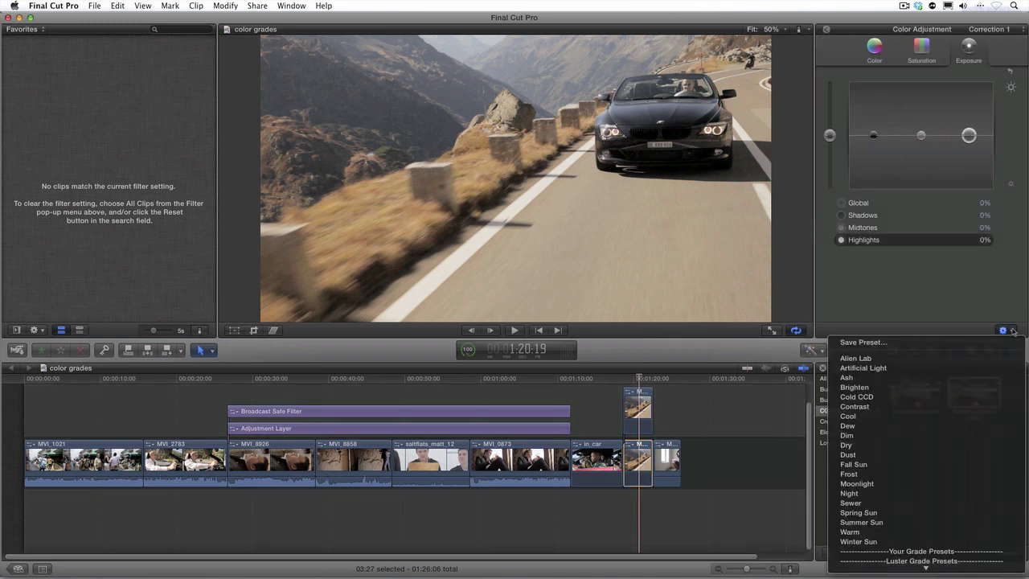
pyautogui.scroll(-10, 1012, 331)
pyautogui.press('Down')
pyautogui.press('Down')
pyautogui.press('Down')
pyautogui.press('Down')
pyautogui.press('Down')
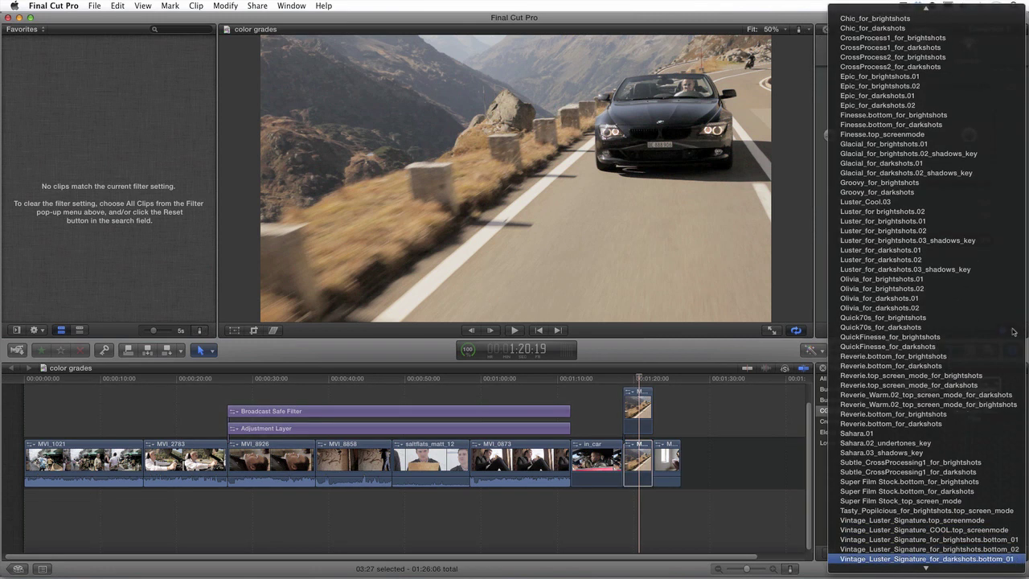
pyautogui.press('Return')
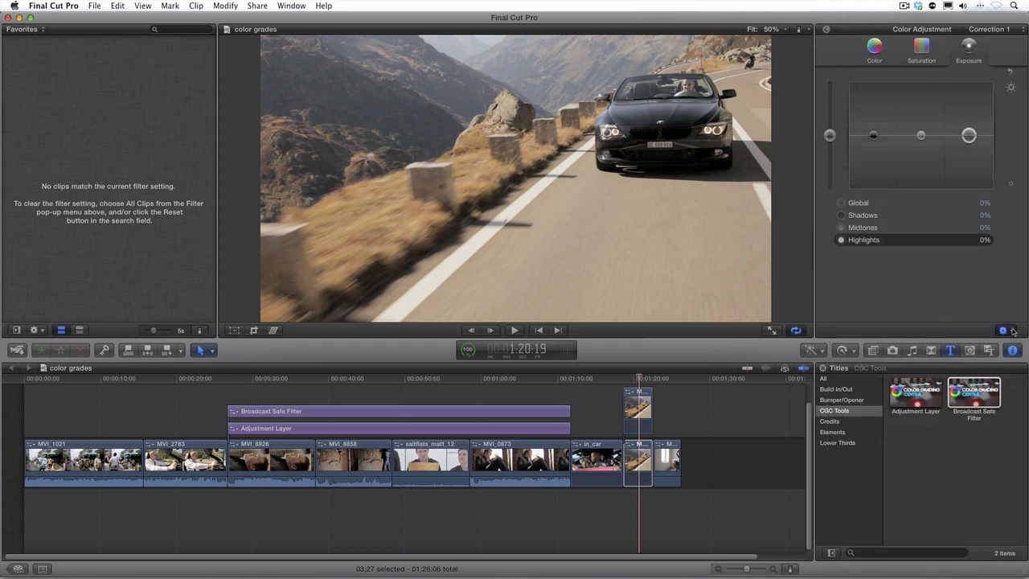
# - Apply Vintage_Luster_Signature_COOL.top_screenmode to the stacked MVI_2755 copy
pyautogui.click(1011, 330)
pyautogui.scroll(-10, 1012, 331)
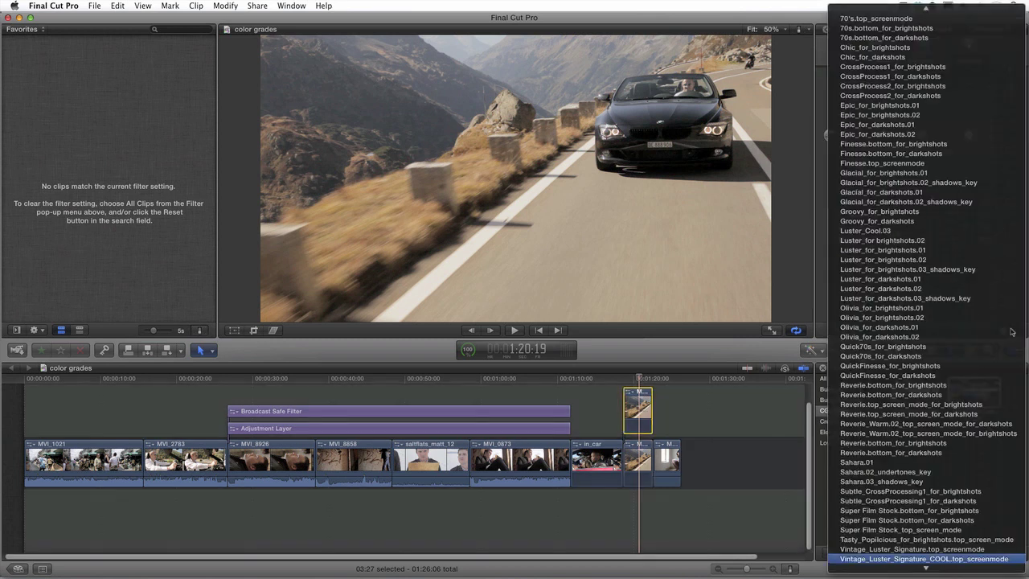
pyautogui.press('Down')
pyautogui.press('Down')
pyautogui.press('Down')
pyautogui.press('Down')
pyautogui.press('Down')
pyautogui.press('Down')
pyautogui.press('Down')
pyautogui.press('Down')
pyautogui.press('Return')
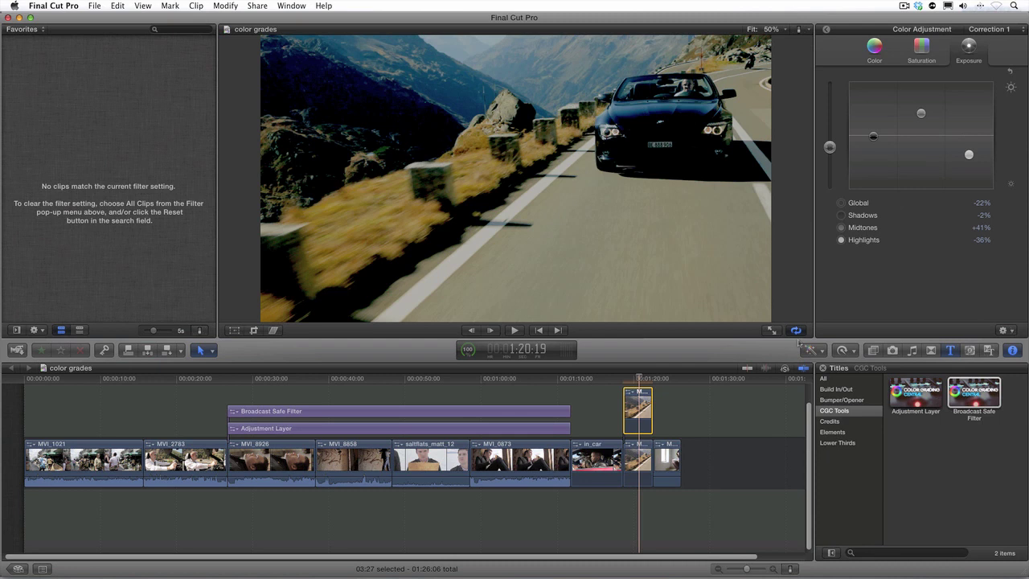
# - Set the stacked MVI_2755 copy's Compositing Blend Mode to Screen
pyautogui.click(828, 32)
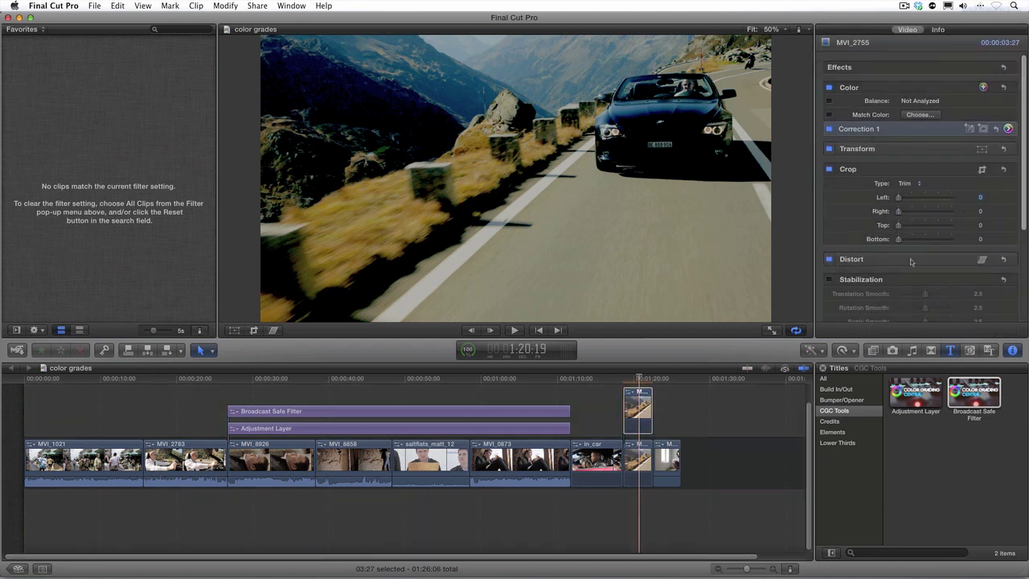
pyautogui.scroll(-5, 929, 297)
pyautogui.click(929, 297)
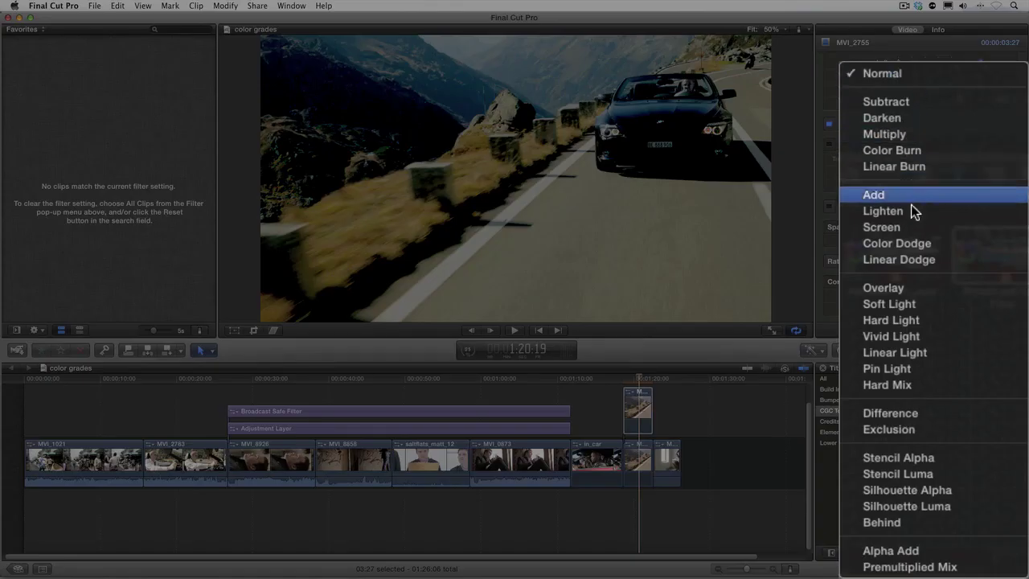
pyautogui.press('Escape')
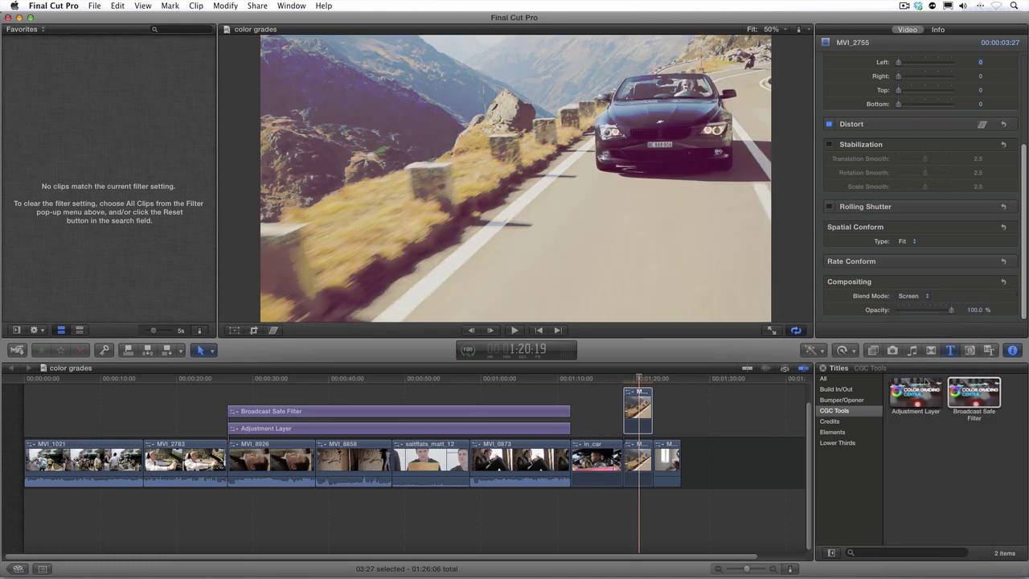
# - Select clip MVI_7865 and scroll through the Luster Grade Presets effect thumbnails
pyautogui.press('super+shift+2')
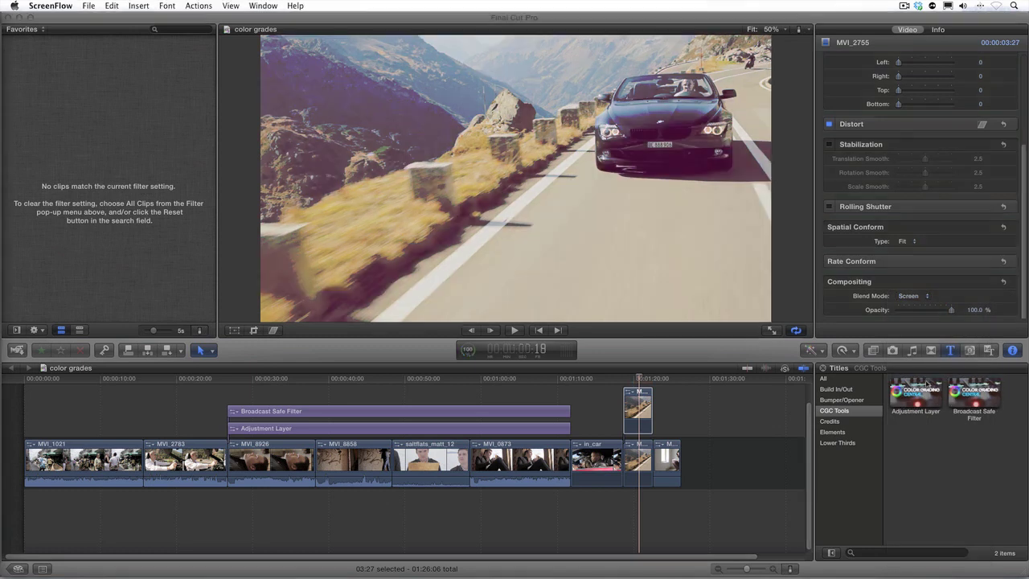
pyautogui.click(667, 461)
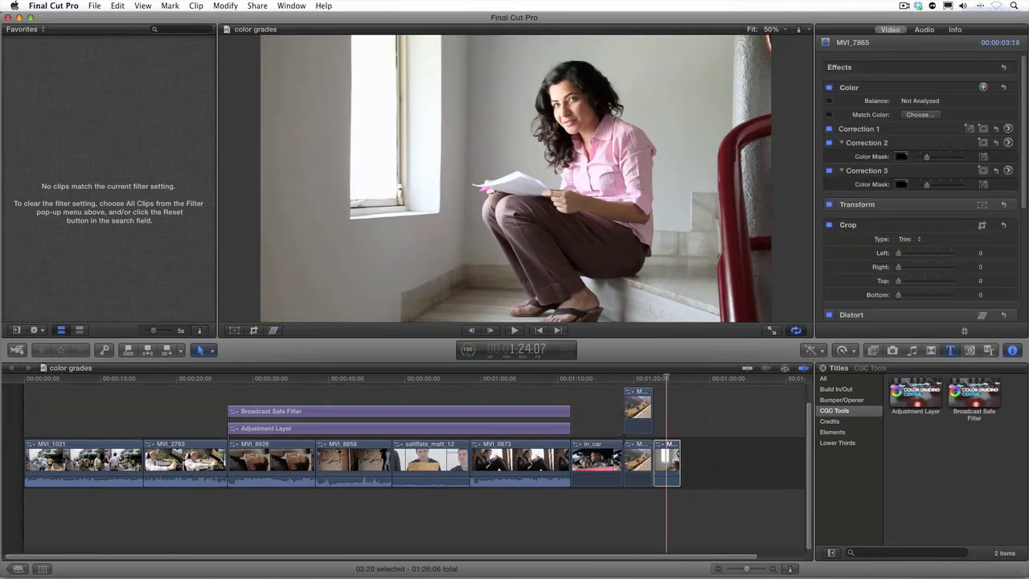
pyautogui.click(872, 350)
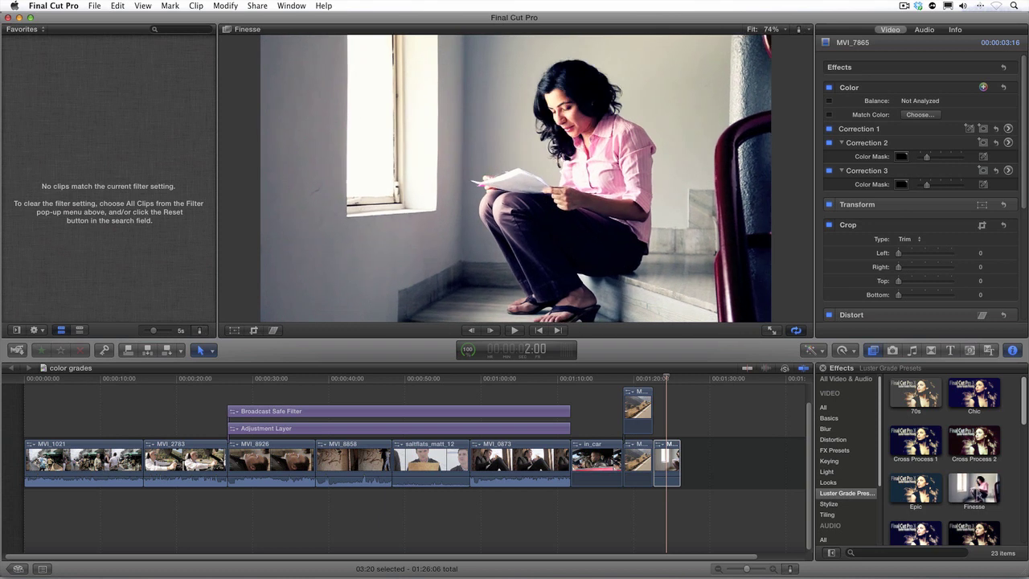
pyautogui.scroll(-3, 975, 492)
pyautogui.scroll(-5, 977, 494)
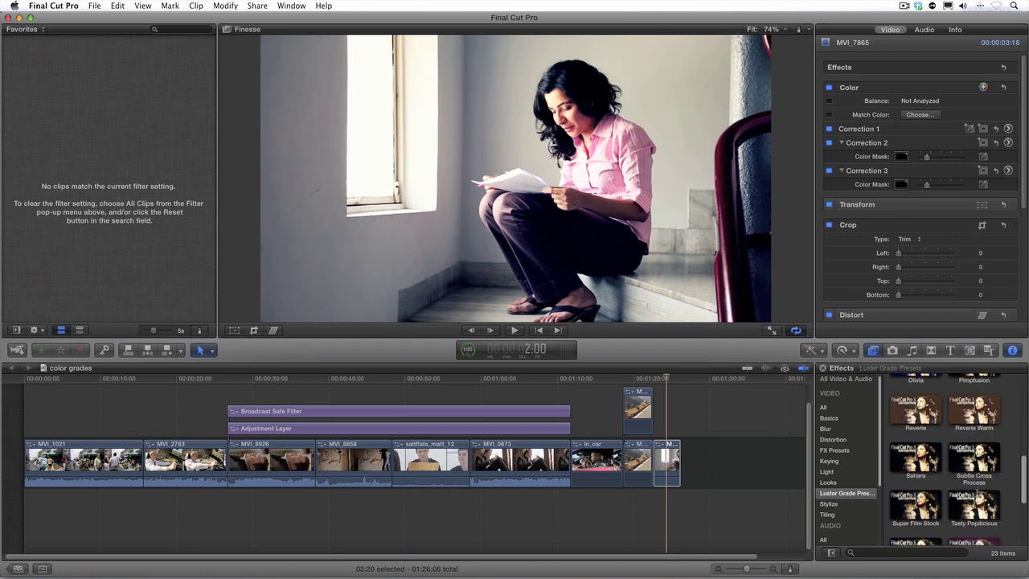